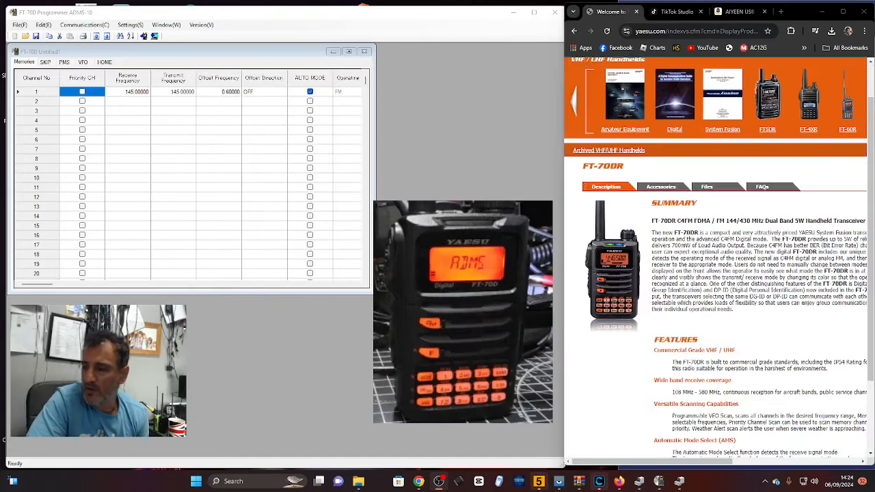
Show the FT-70DR's downloadable files on the Yaesu page and locate the ADMS-10 Programming Software (Ver.1.0.1.0).
scroll(739, 218, up, 1)
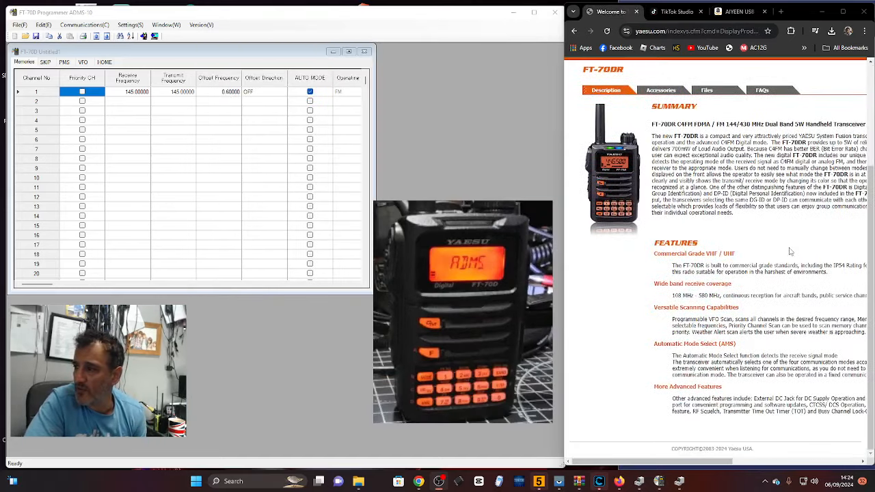
click(716, 229)
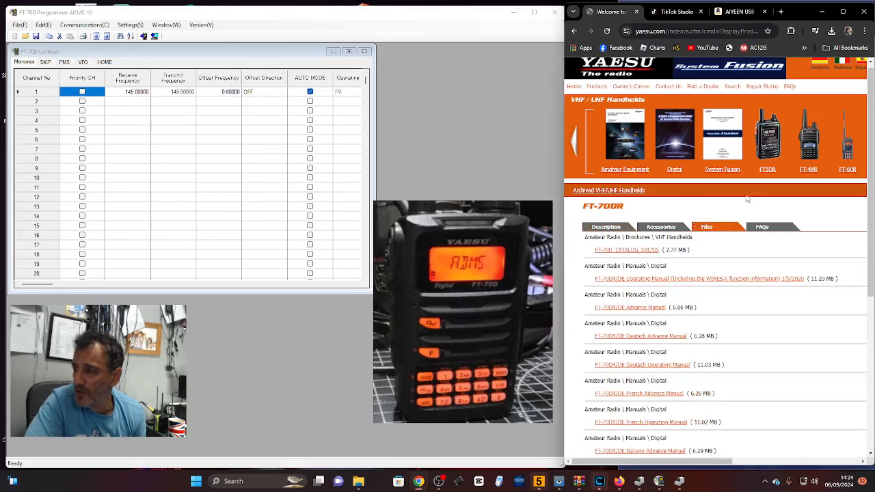
scroll(717, 236, down, 10)
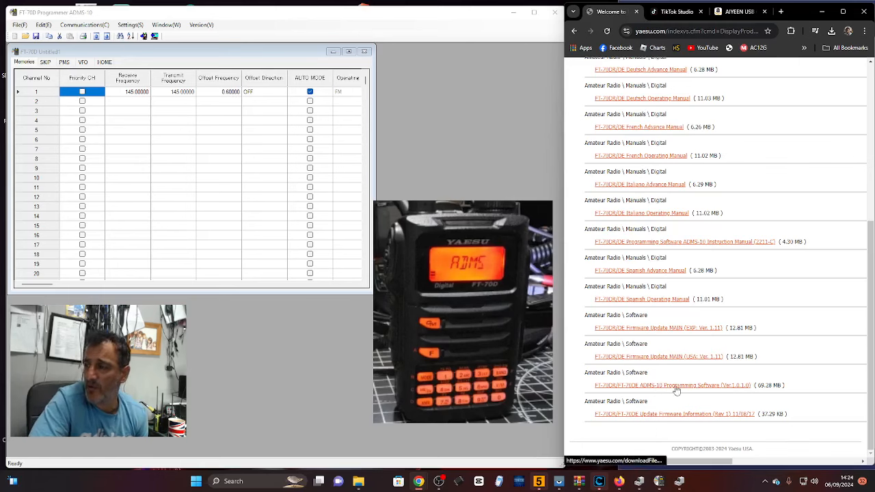
Open the downloaded FT-70D_ADMS-10_ENG (1).zip archive, look in its FT-70D_ADMS-10_ENG folder for setup.exe, and close the archive.
click(831, 31)
click(743, 74)
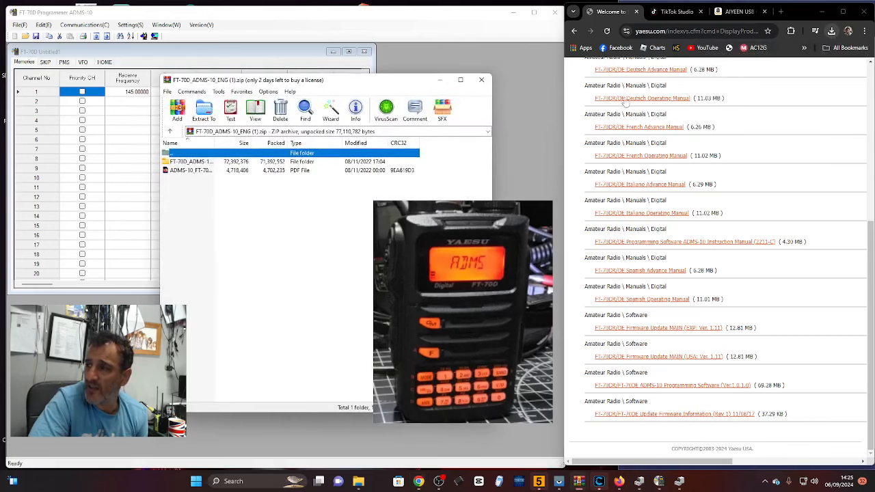
drag(301, 81, 682, 81)
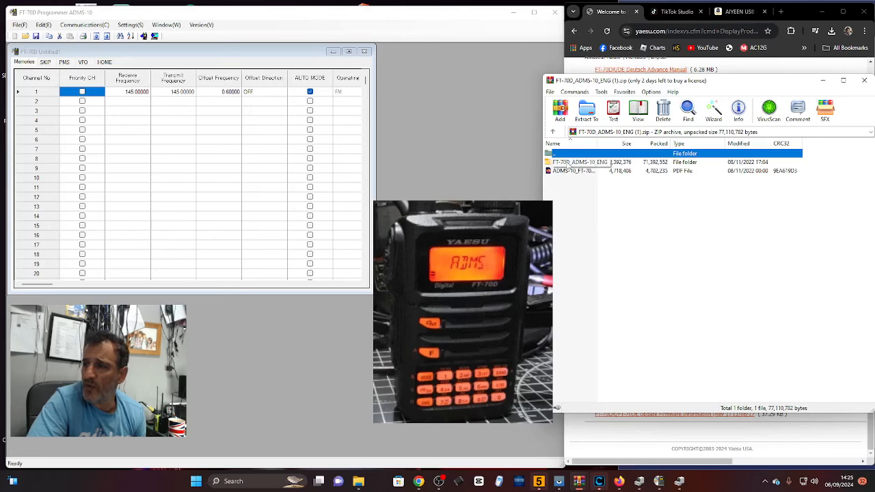
double_click(569, 163)
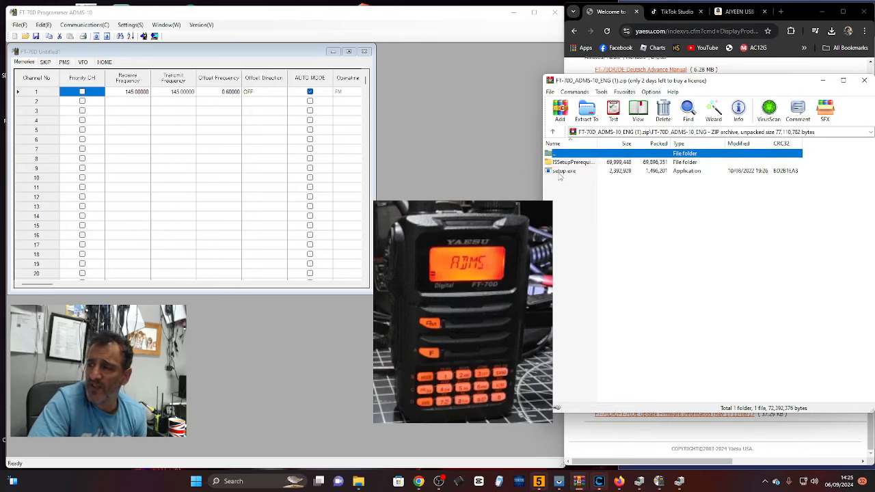
drag(790, 85, 777, 84)
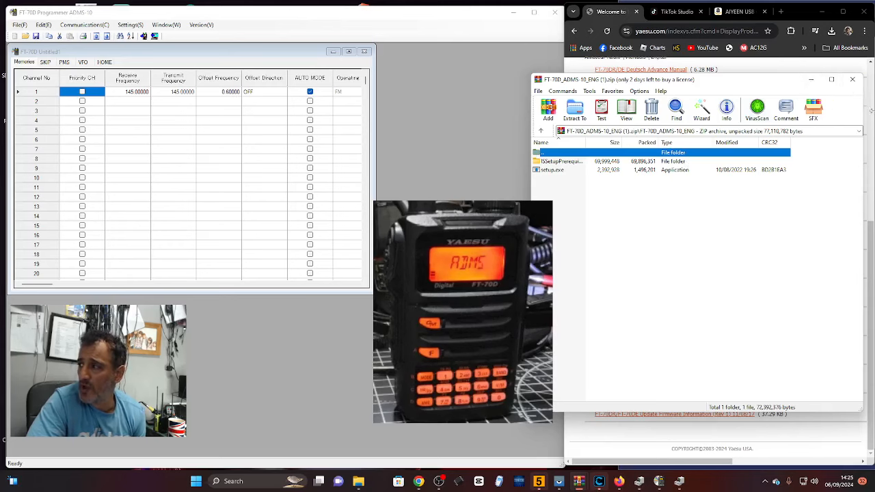
click(852, 79)
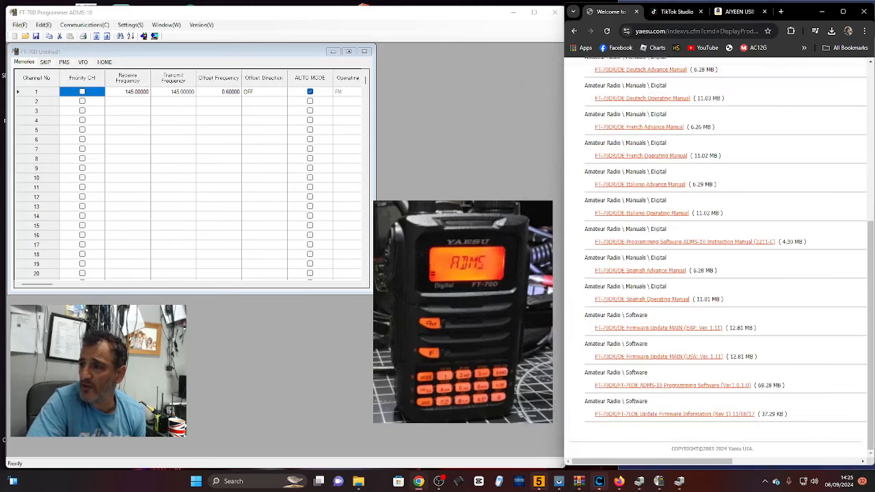
Switch to the FT-70D Programmer ADMS-10 and enlarge the untitled memory channel window to show more columns and rows.
click(196, 481)
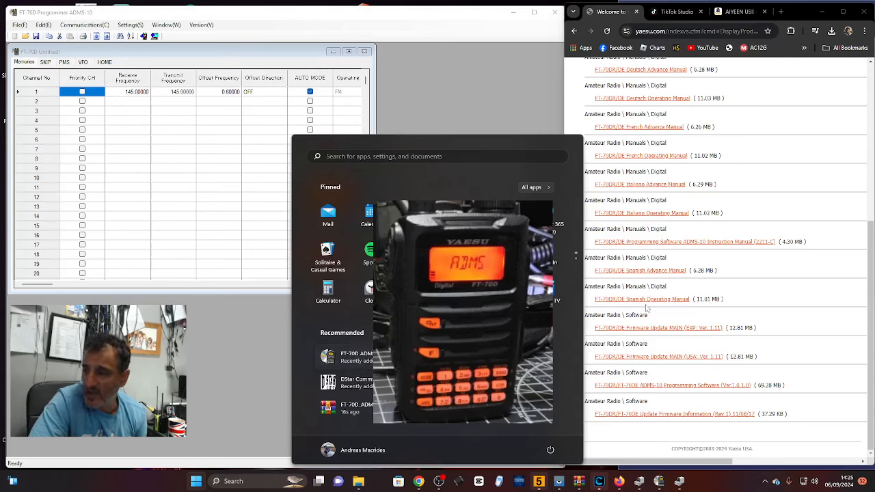
click(660, 483)
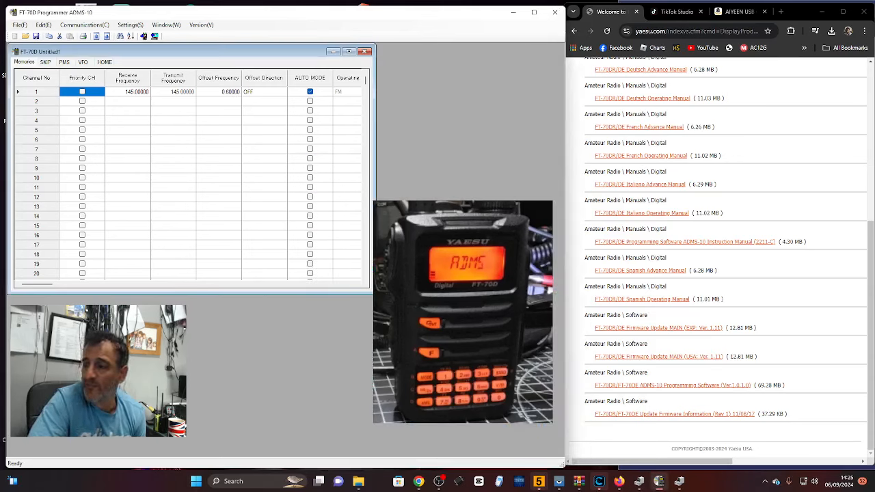
click(440, 482)
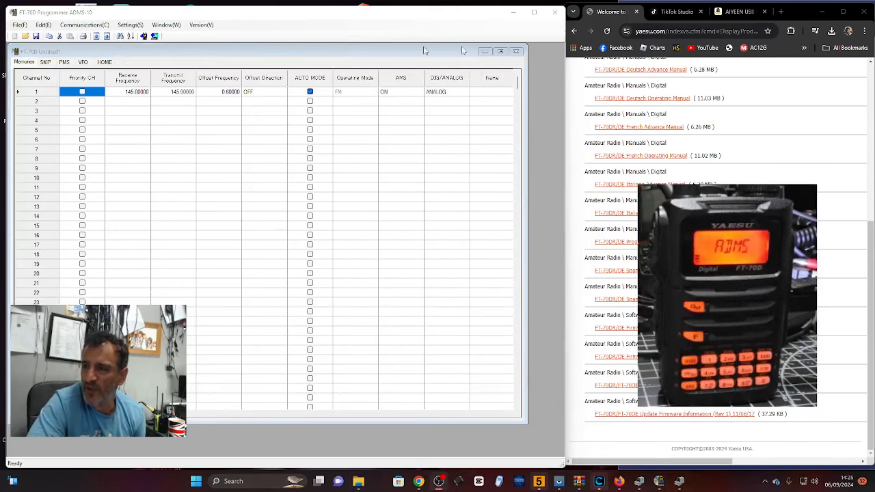
drag(608, 4, 266, 43)
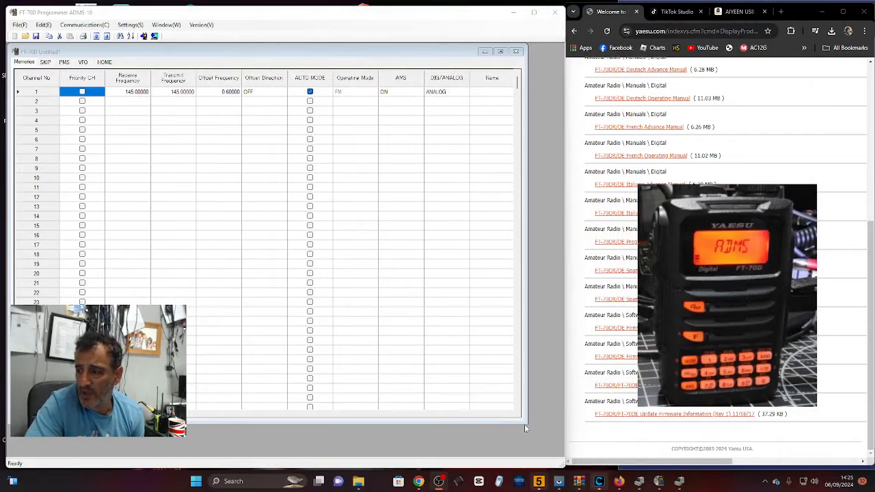
drag(531, 424, 545, 433)
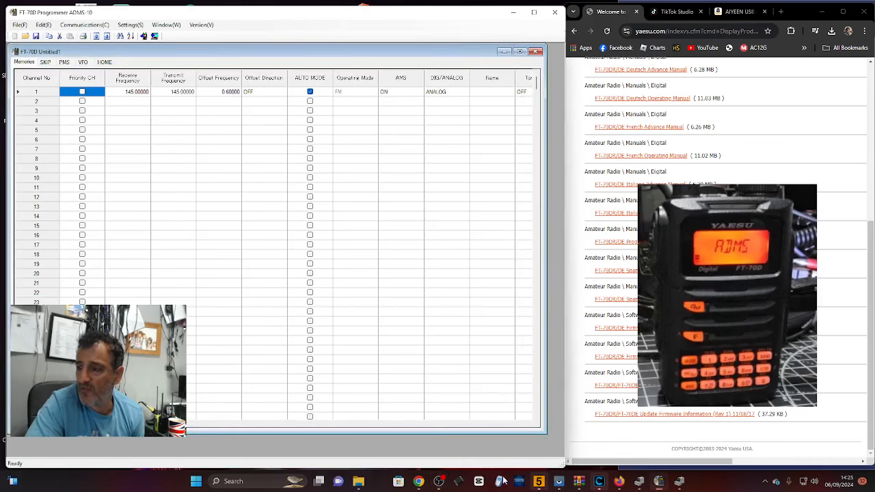
click(440, 483)
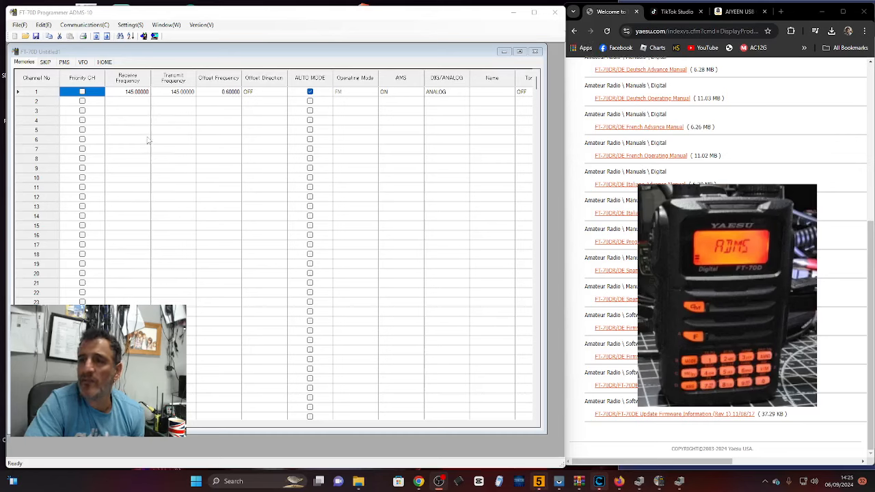
Try to read the data from the connected FT-70D radio.
click(80, 30)
click(77, 28)
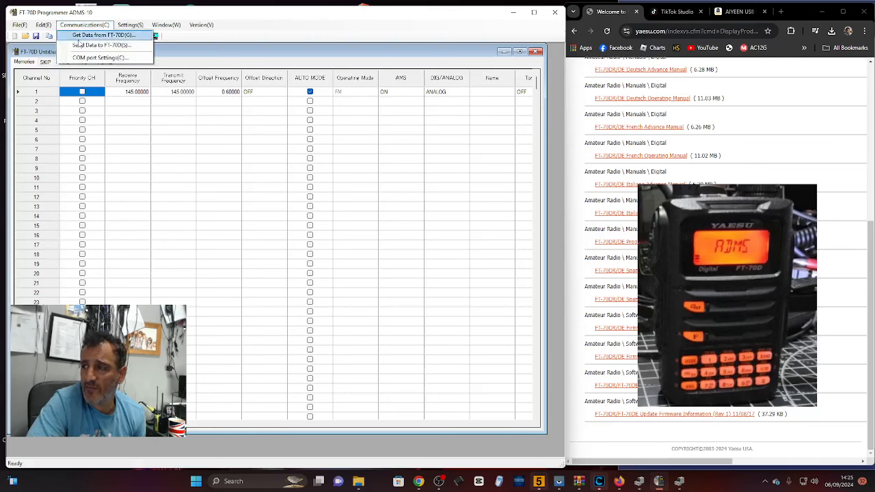
click(78, 38)
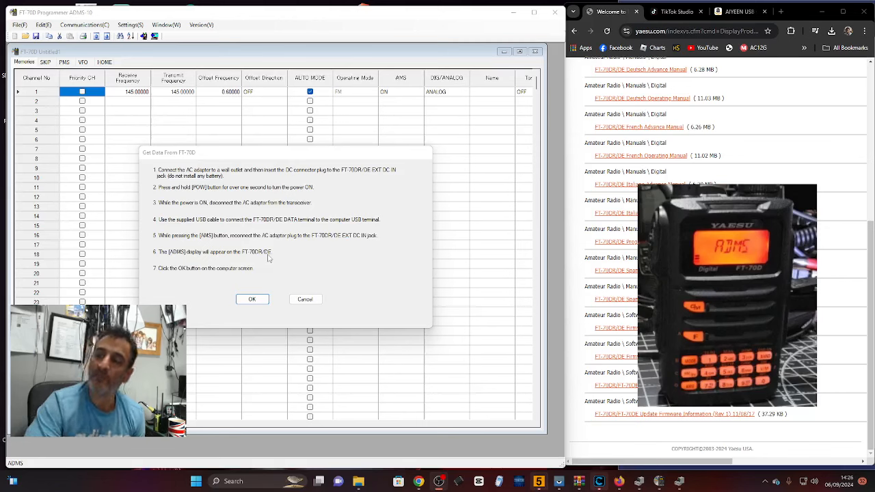
click(252, 299)
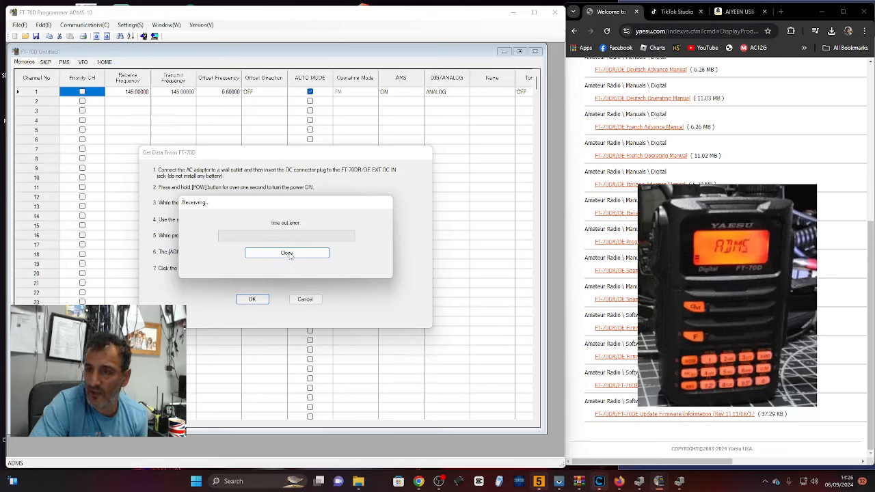
click(287, 254)
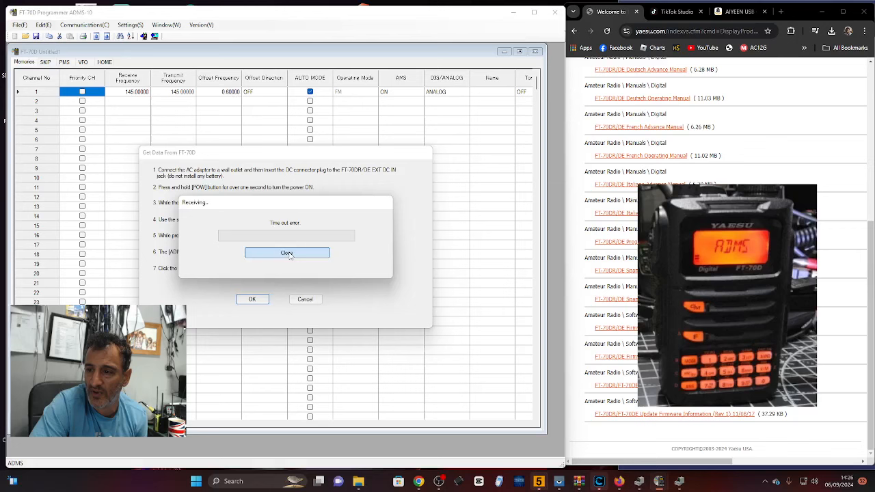
Check the USB serial device under the computer's COM ports and confirm COM19 as the communication port for the radio.
click(84, 24)
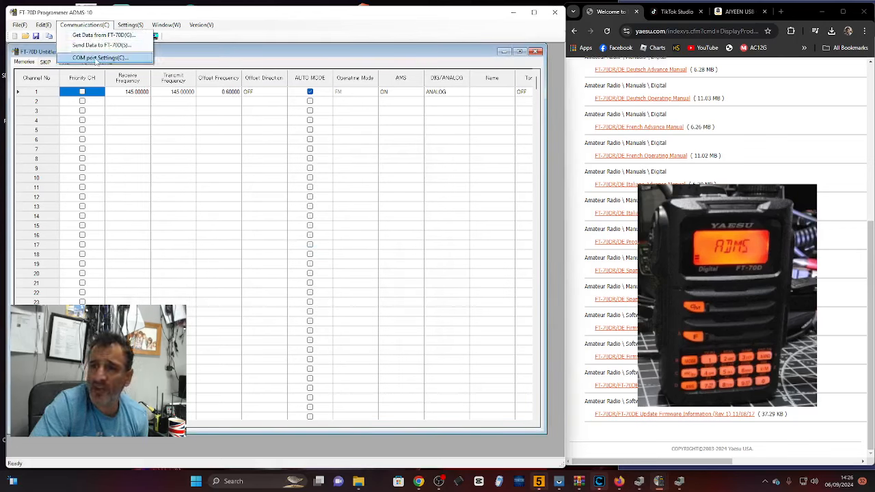
click(97, 58)
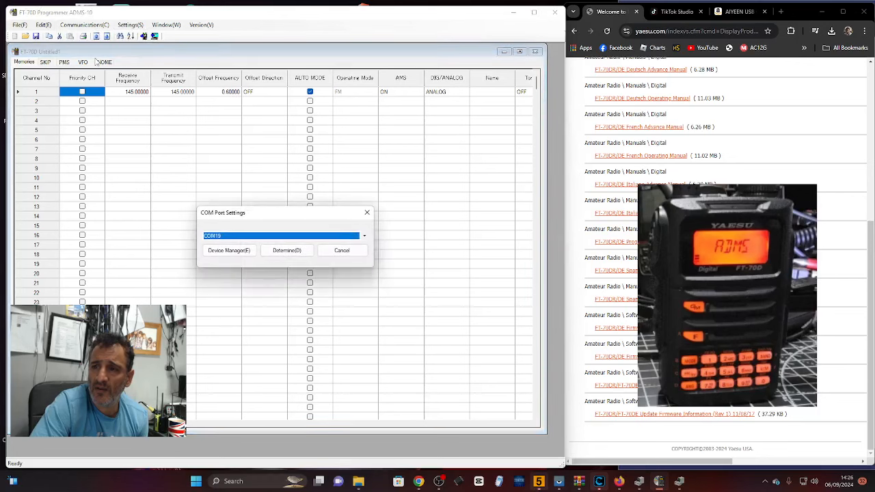
click(229, 251)
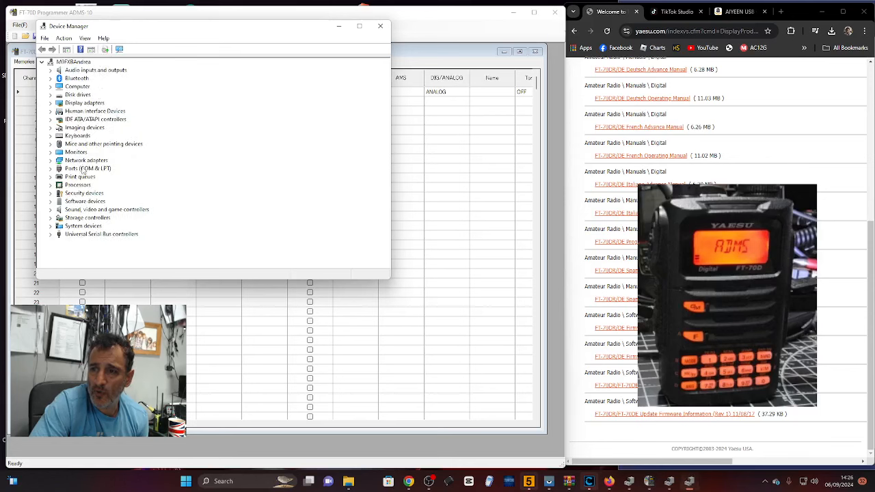
double_click(82, 169)
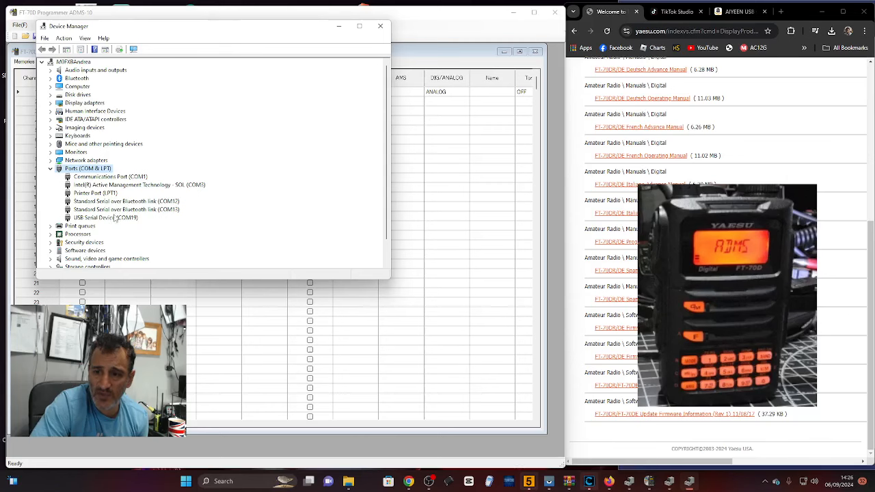
click(381, 26)
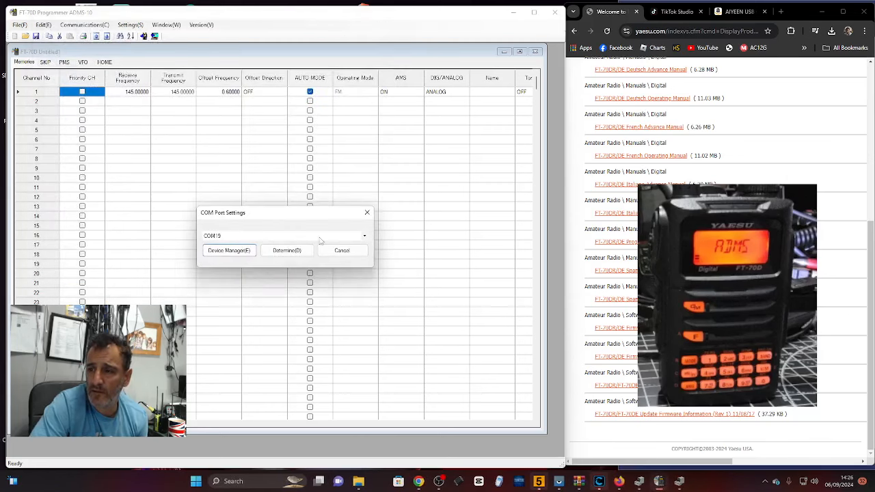
click(285, 251)
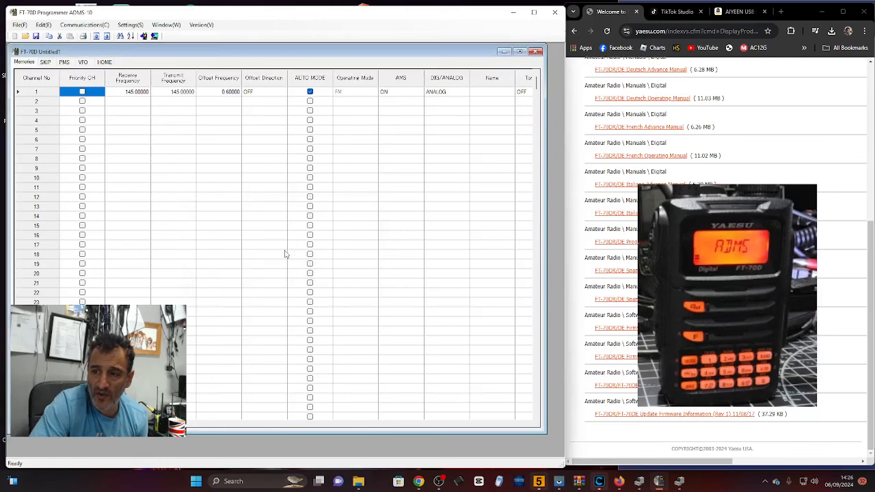
Read the data from the FT-70D radio into the memory channel list and close the transfer dialog once completed.
click(81, 27)
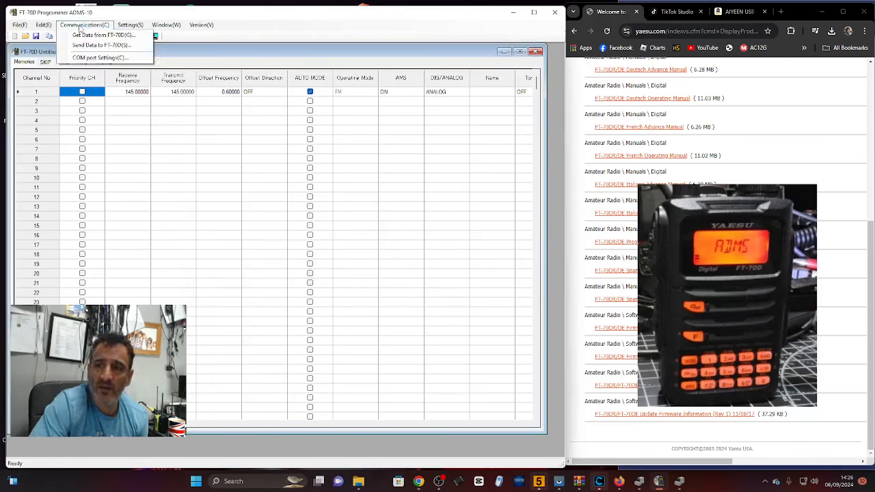
click(85, 37)
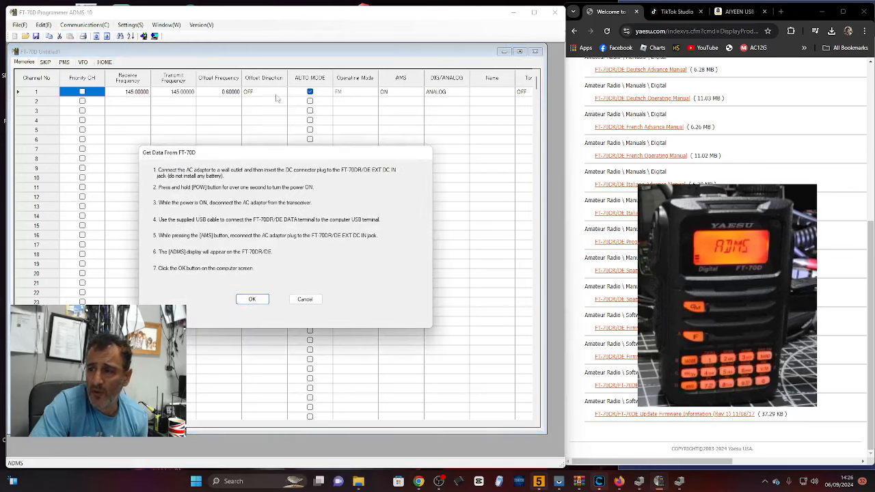
click(253, 301)
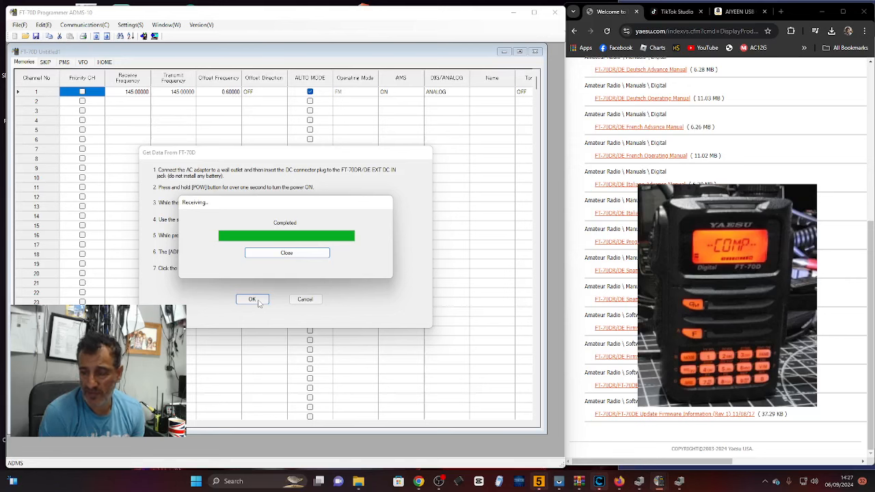
click(286, 253)
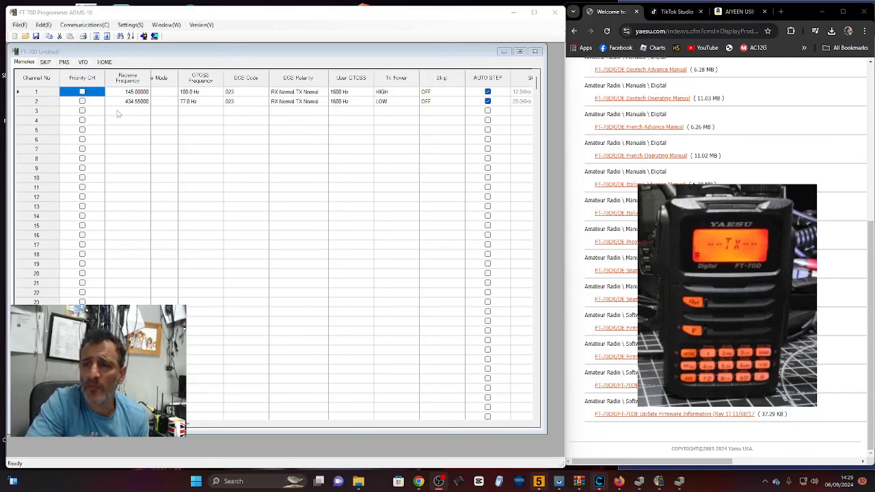
Enter 145.750 as the receive frequency of memory channel 3.
click(121, 114)
click(121, 112)
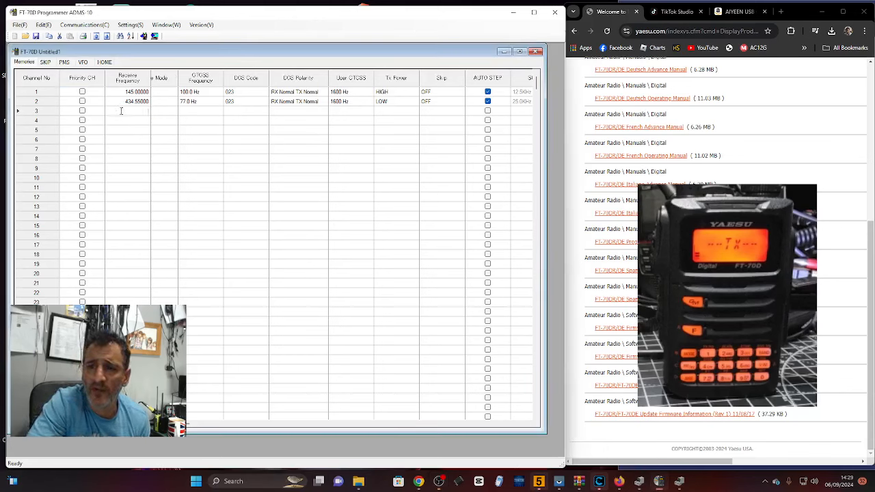
text(14)
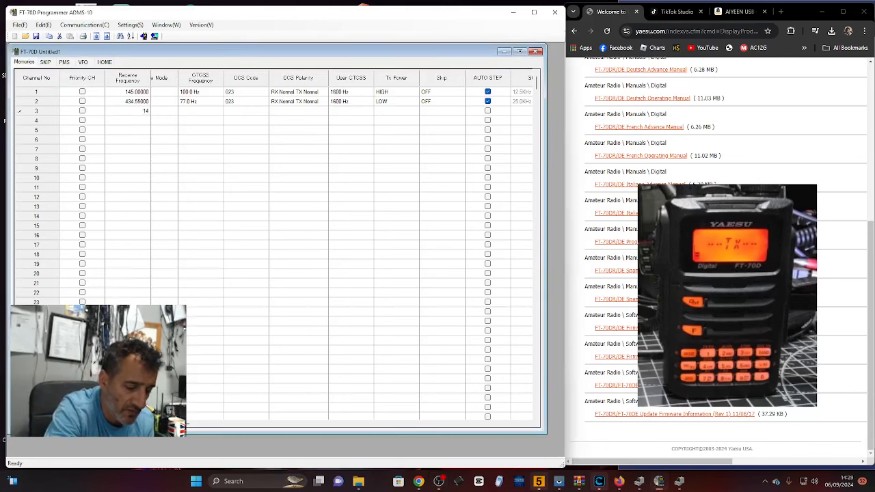
text(5.)
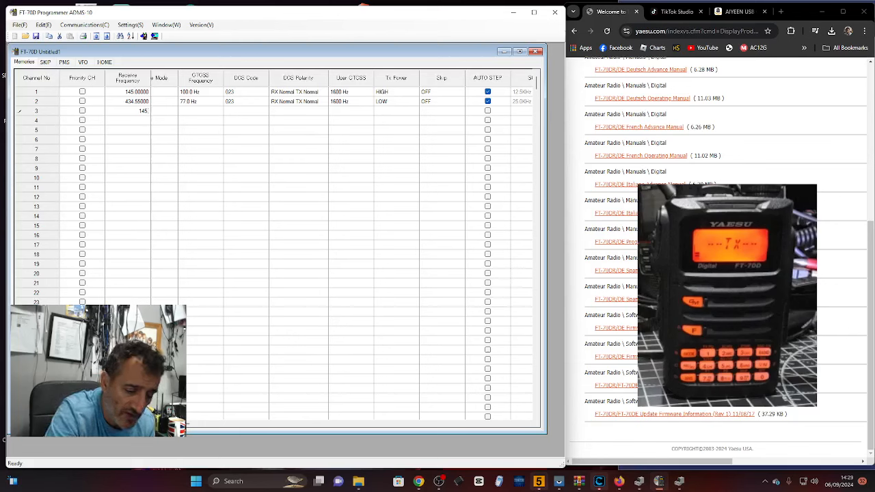
text(750)
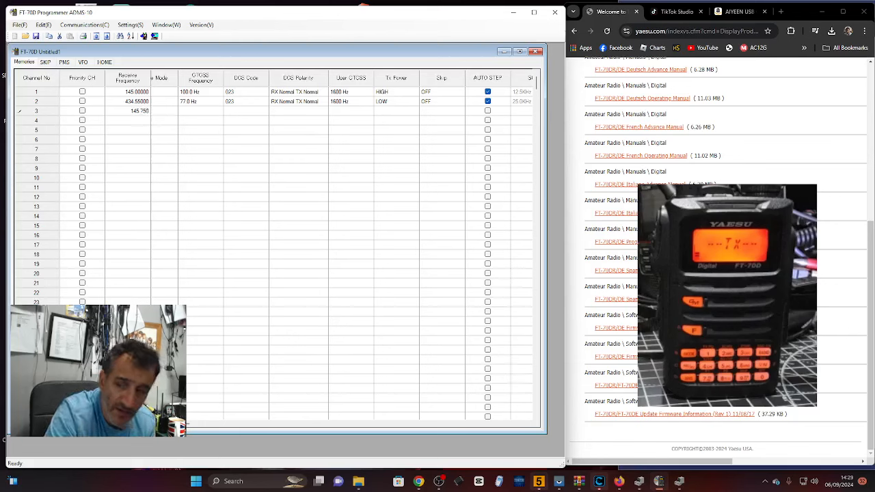
Set memory channel 3's tone mode to TONE and its CTCSS frequency to 94.8 Hz.
click(197, 113)
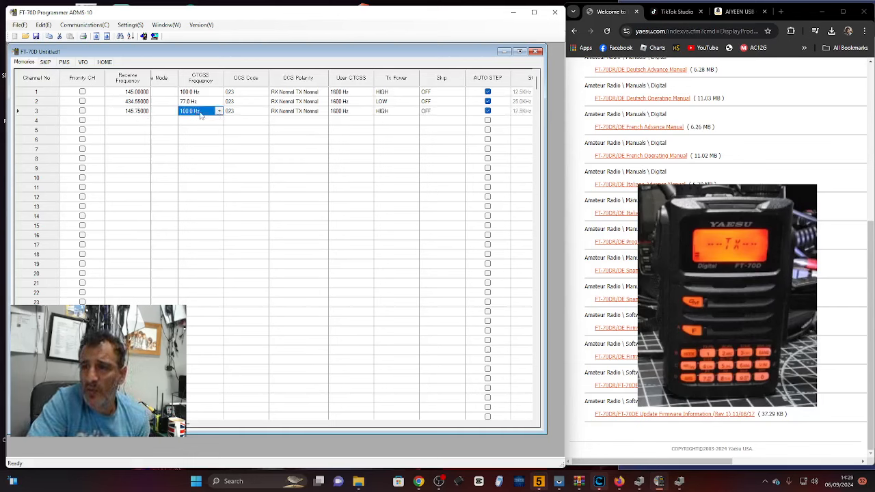
click(168, 112)
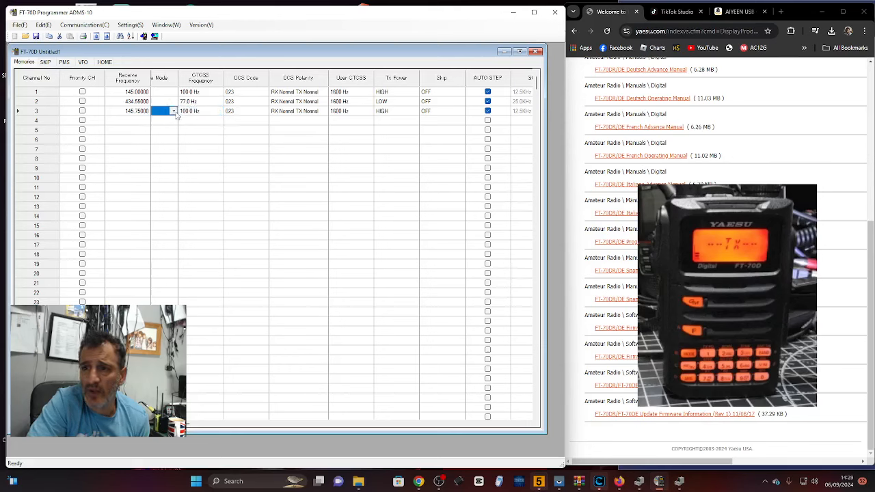
click(174, 111)
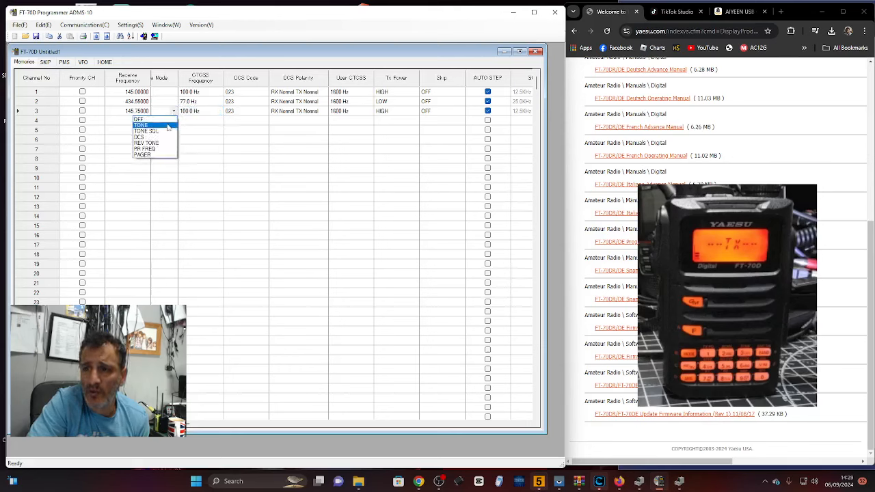
click(166, 130)
click(217, 113)
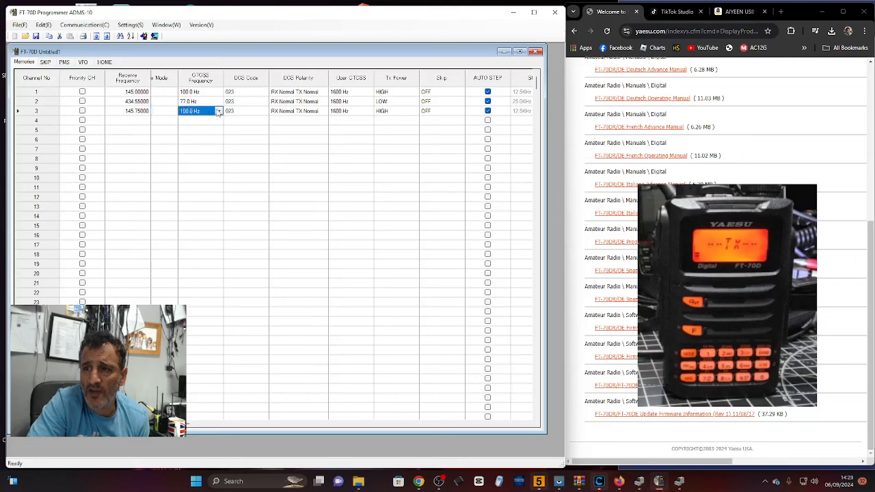
click(219, 111)
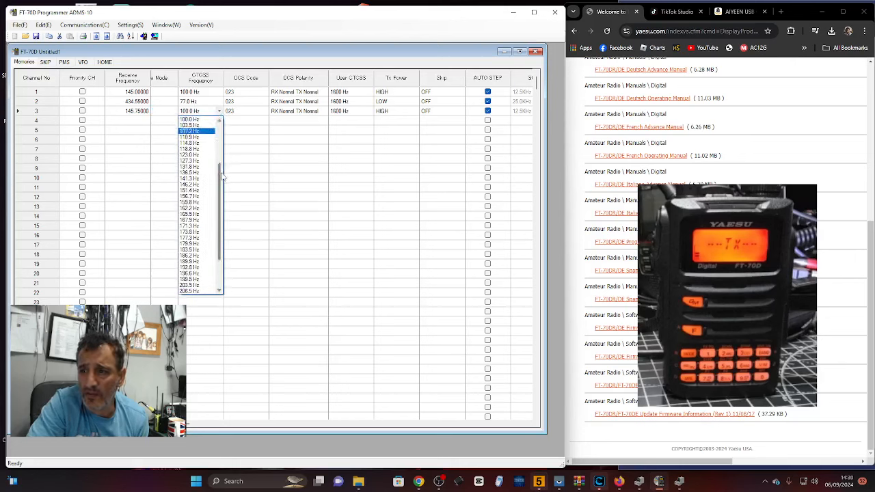
scroll(216, 144, up, 3)
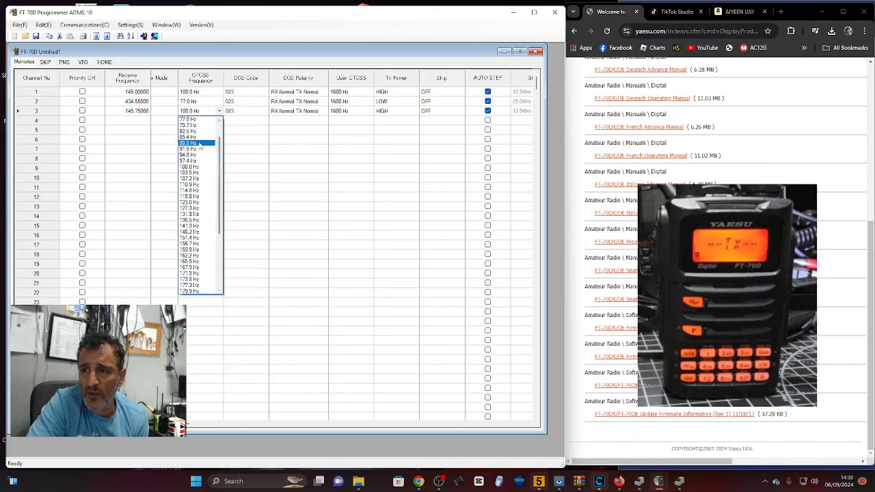
click(200, 154)
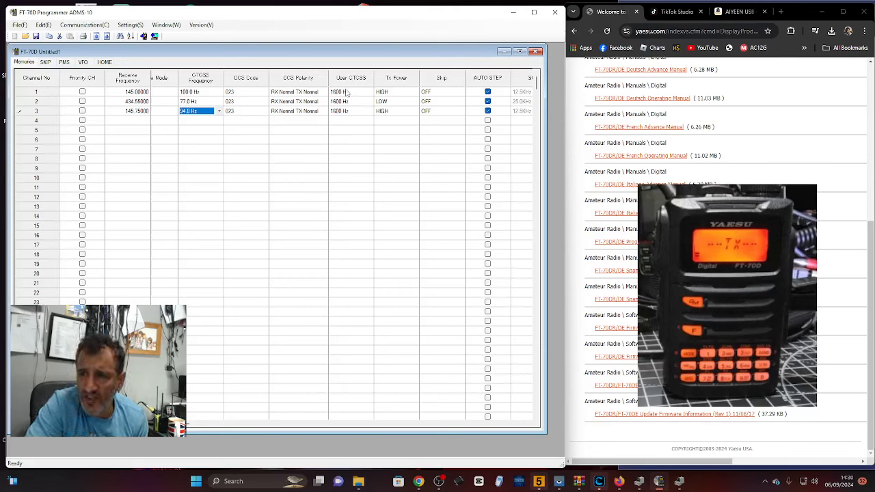
click(396, 111)
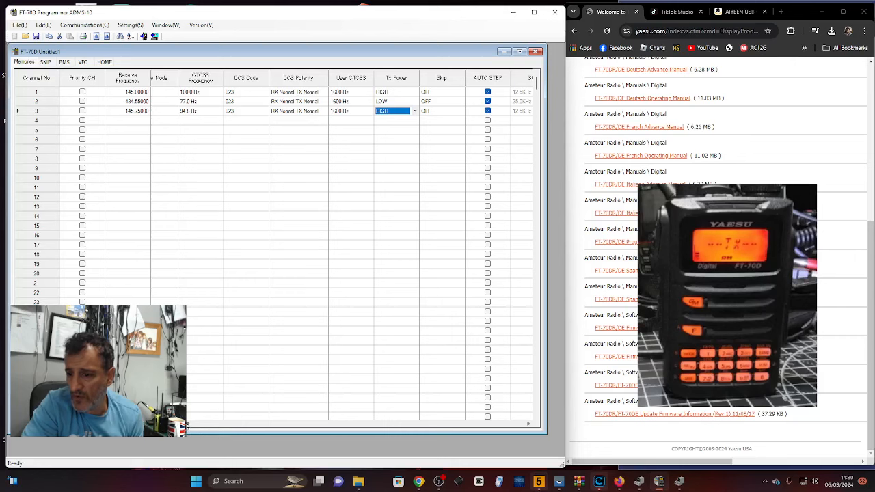
Name memory channel 3 GB3BC.
drag(184, 426, 86, 451)
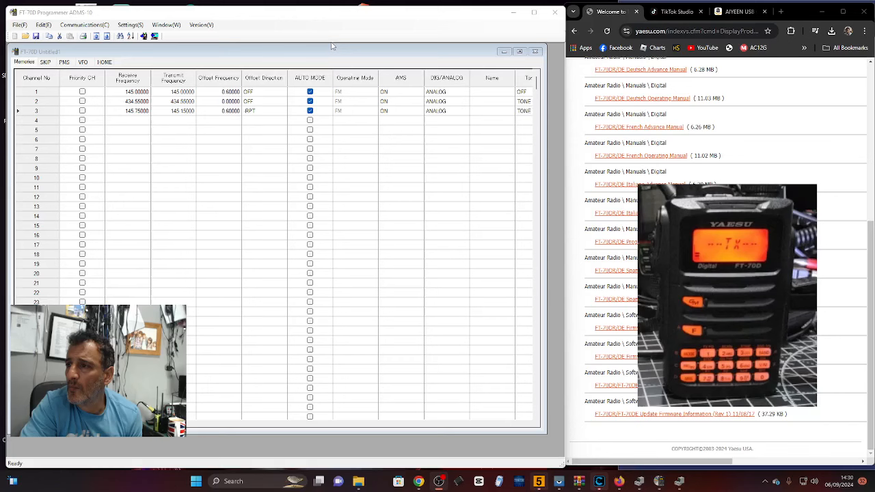
click(487, 111)
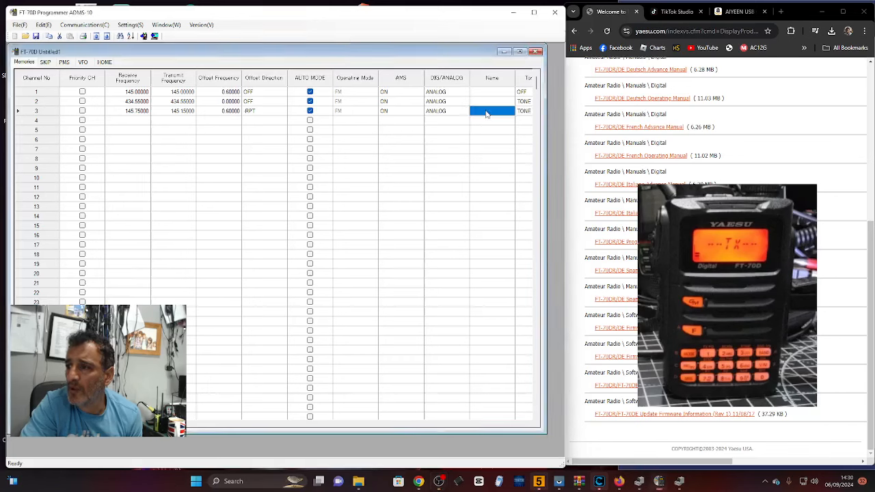
click(486, 111)
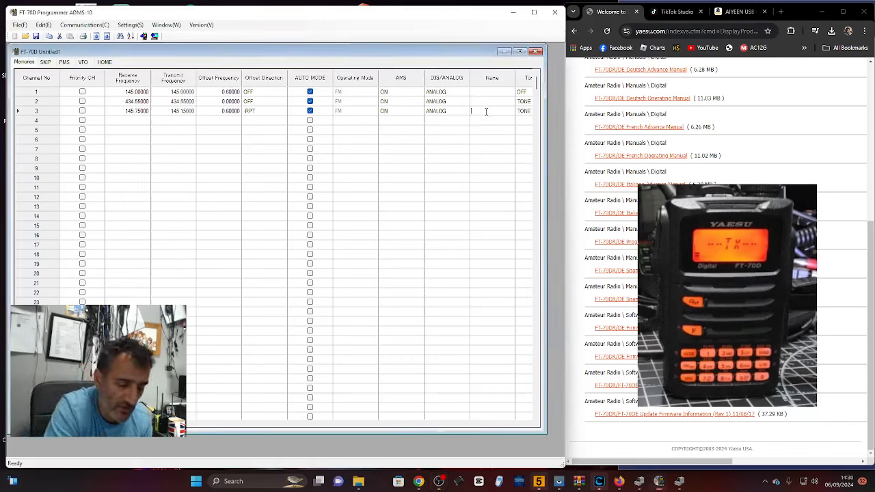
text(GB)
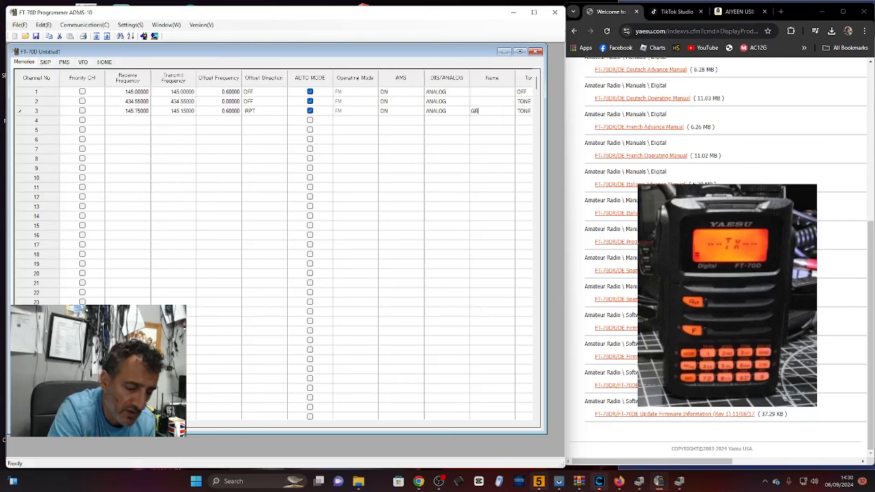
text(3RC)
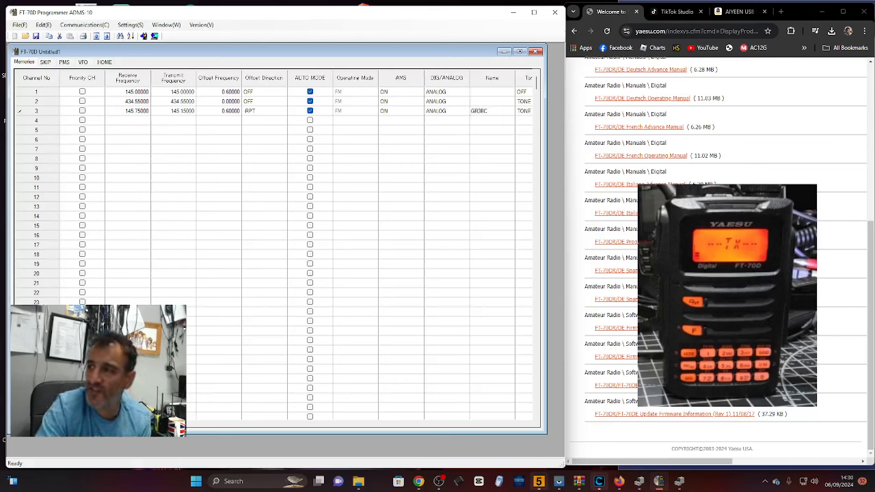
Name memory channel 2 HUBNE.
click(500, 103)
click(494, 102)
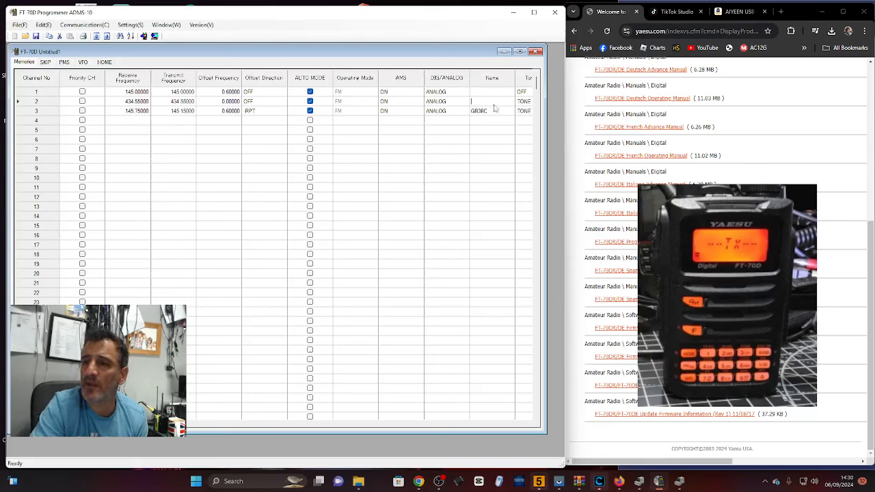
text(HURNF)
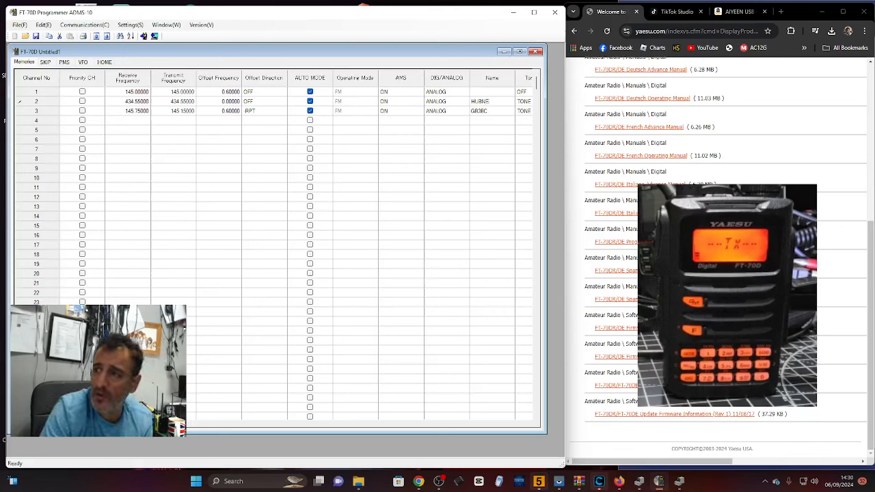
Enter 438.575 as the receive frequency of memory channel 4.
click(131, 121)
click(131, 121)
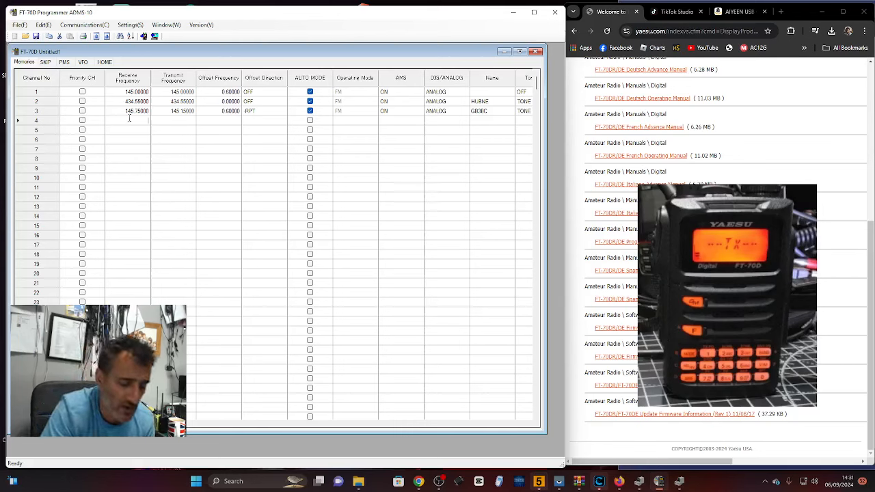
text(438)
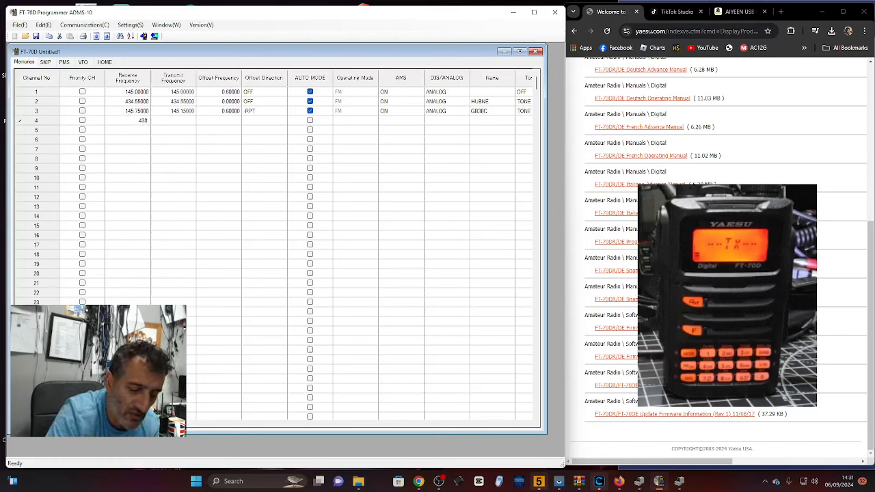
text(.57)
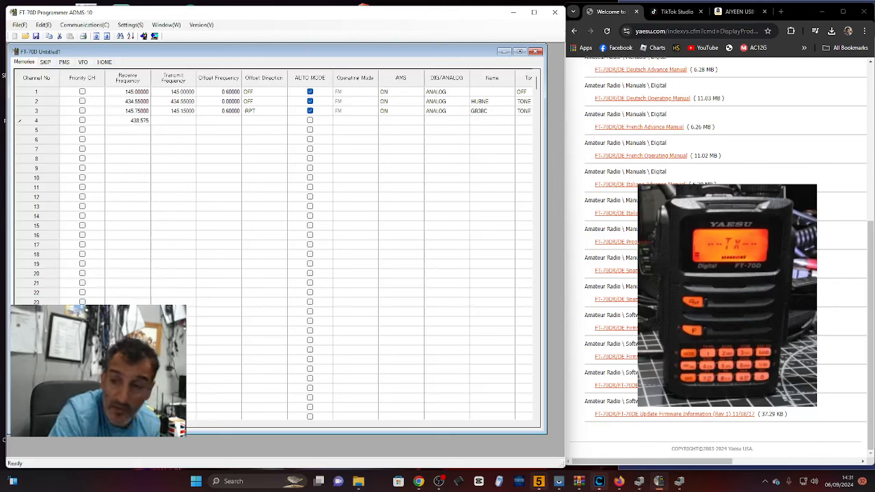
text(5)
click(185, 122)
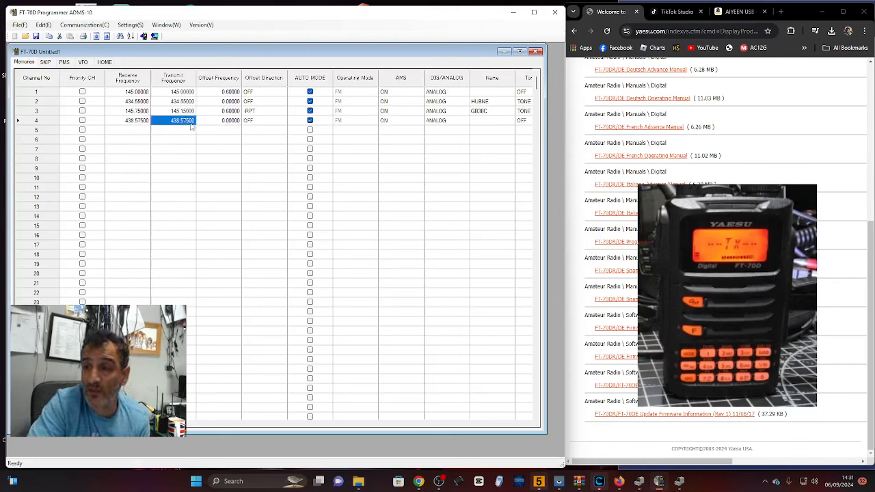
click(309, 122)
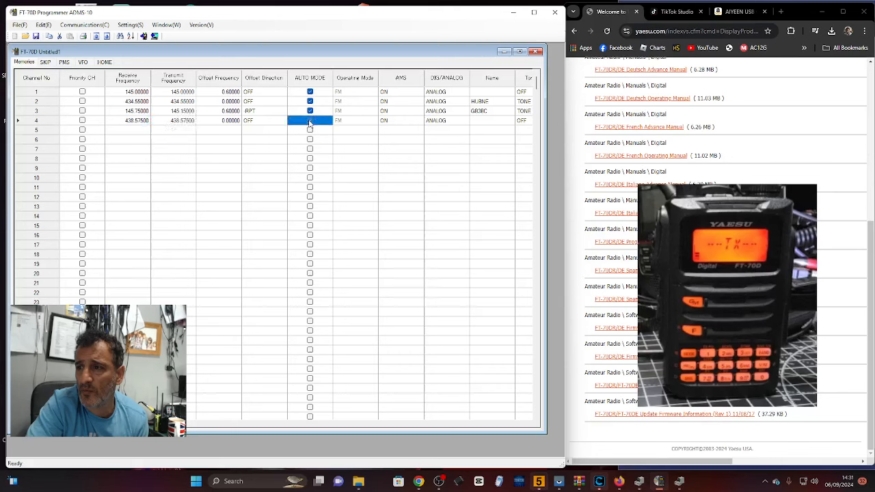
click(374, 122)
click(374, 121)
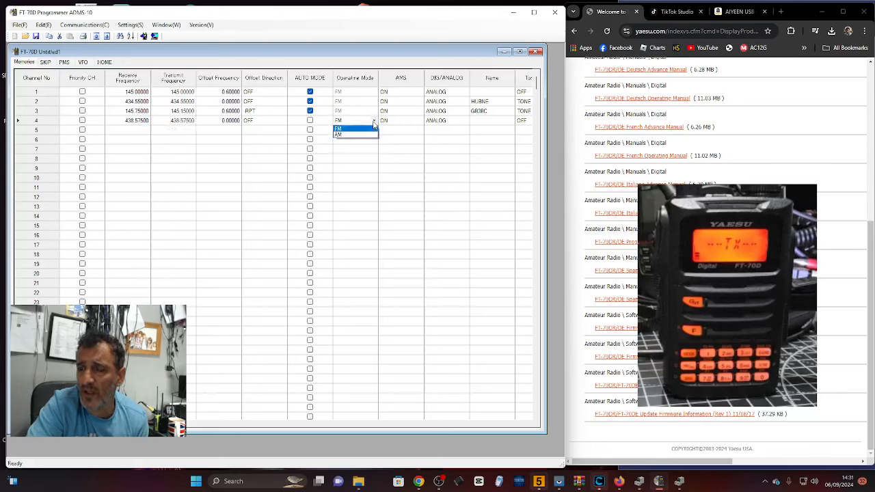
click(373, 124)
click(311, 122)
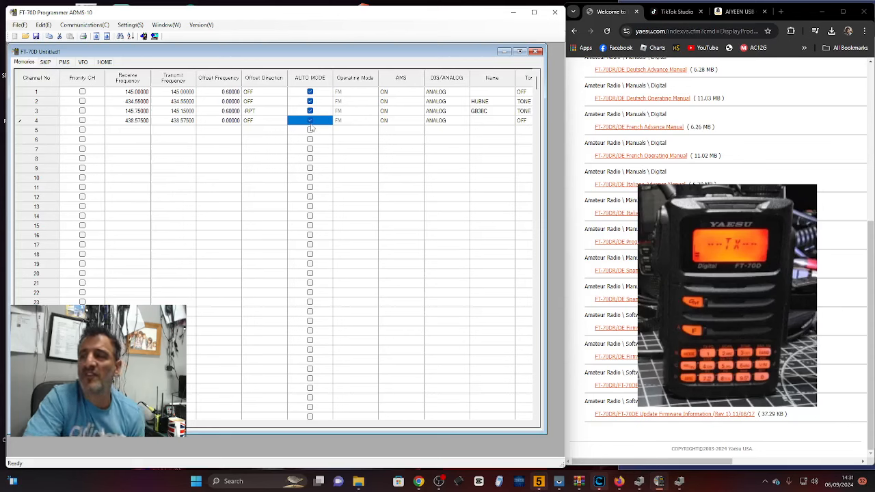
Set the digital/analog mode of memory channel 4 to DN.
click(461, 122)
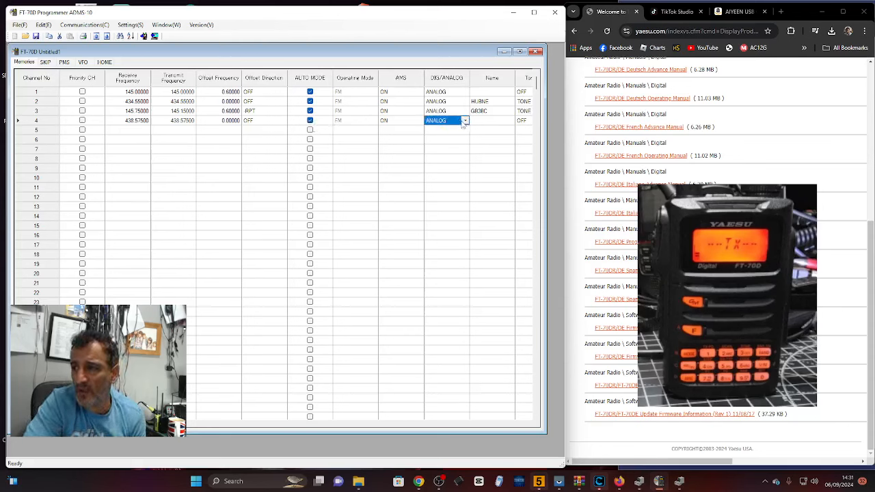
click(464, 121)
click(449, 137)
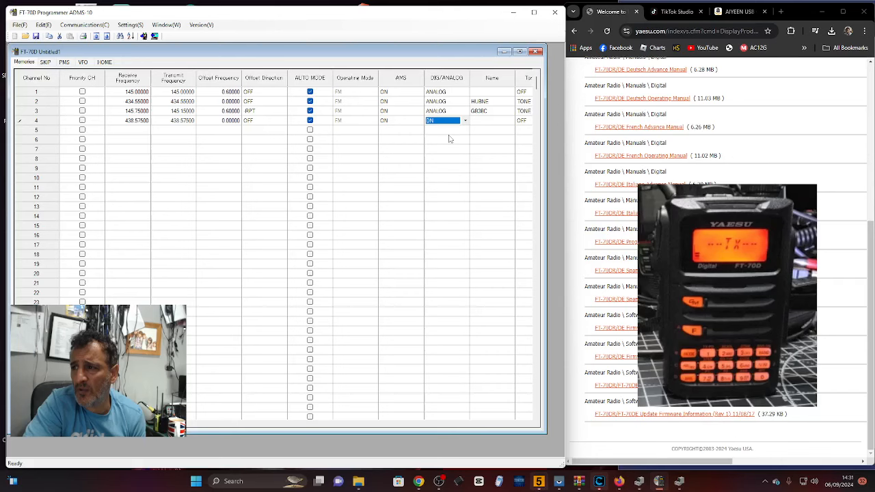
Name memory channel 4 HOTSPO and commit the entry.
click(481, 122)
click(479, 121)
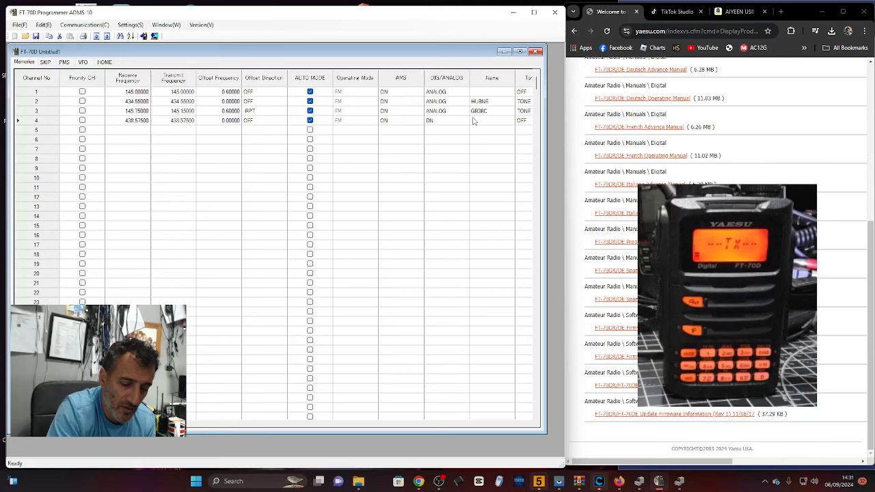
text(HOTSPO)
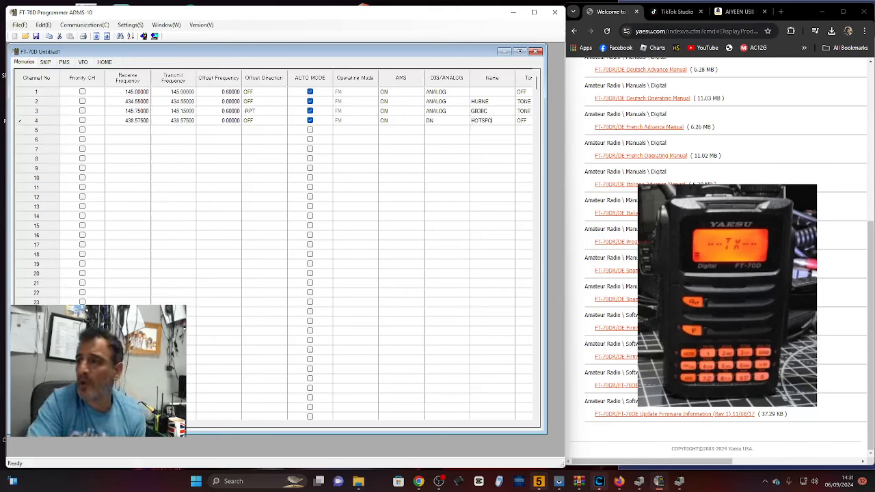
click(421, 187)
click(448, 141)
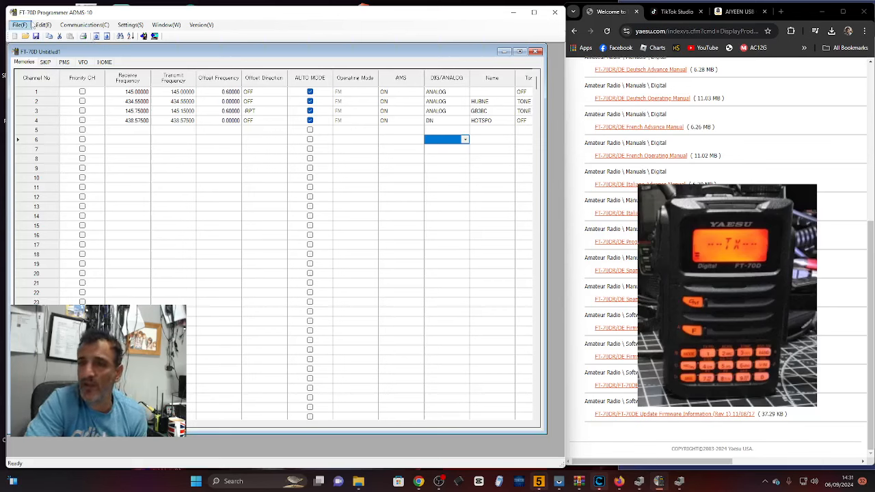
Try to send the edited memory channel data to the FT-70D and dismiss the transfer dialog.
click(71, 28)
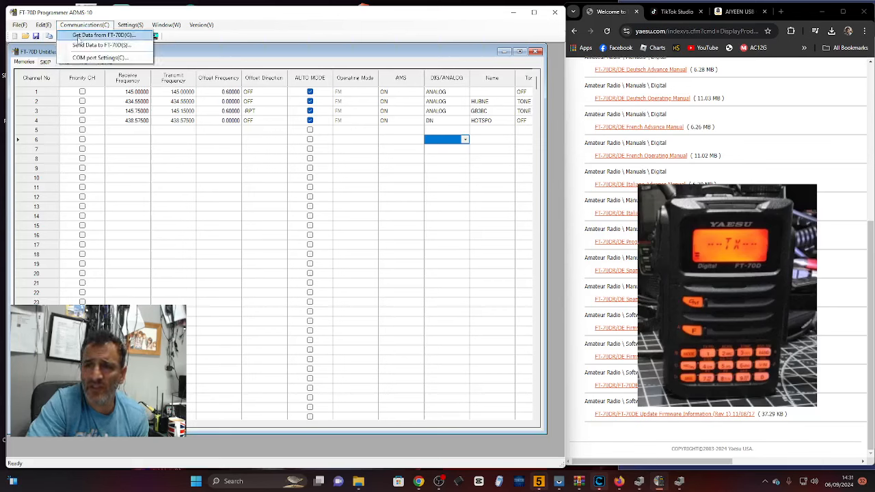
click(80, 45)
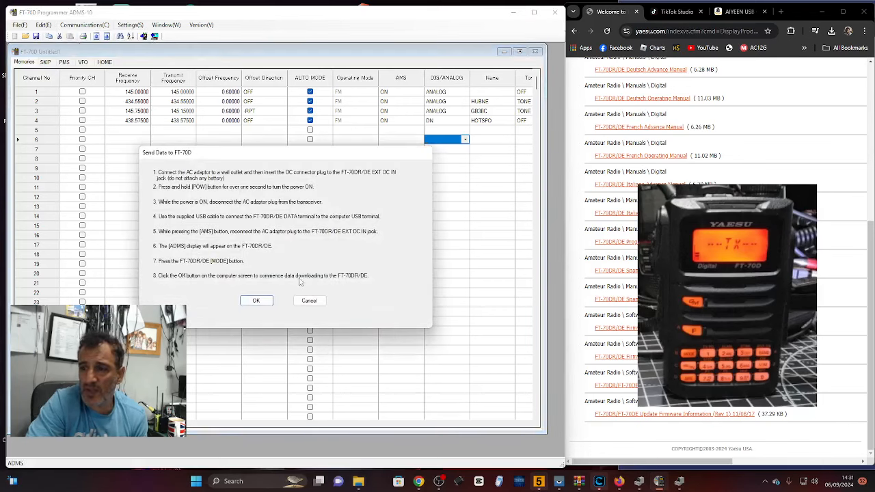
click(260, 302)
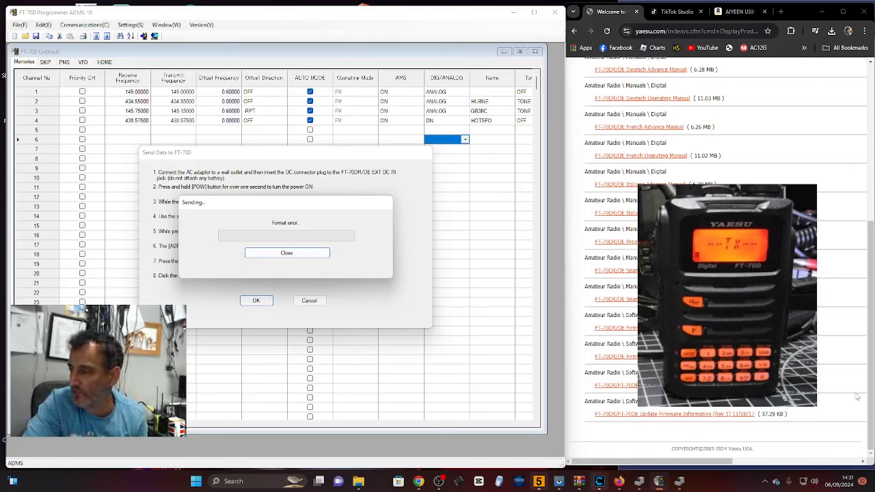
click(287, 252)
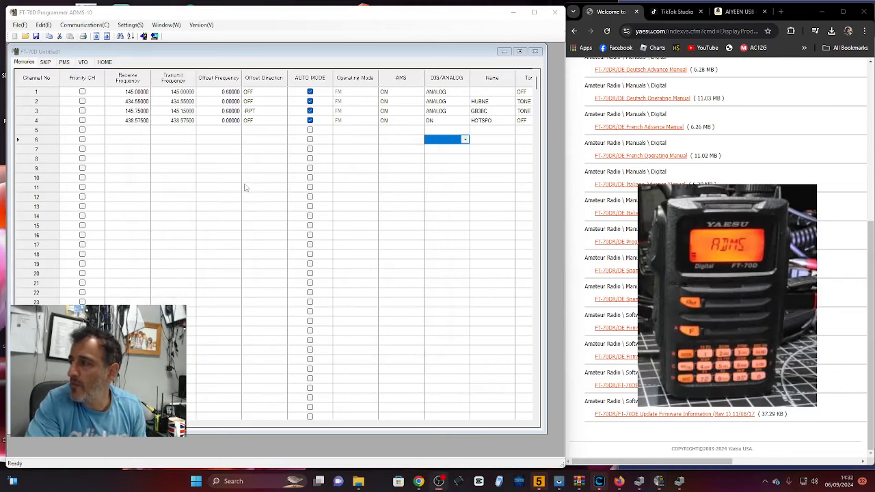
Try once more to send the memory data to the FT-70D with the radio in ADMS mode, and close the transfer dialog.
click(84, 26)
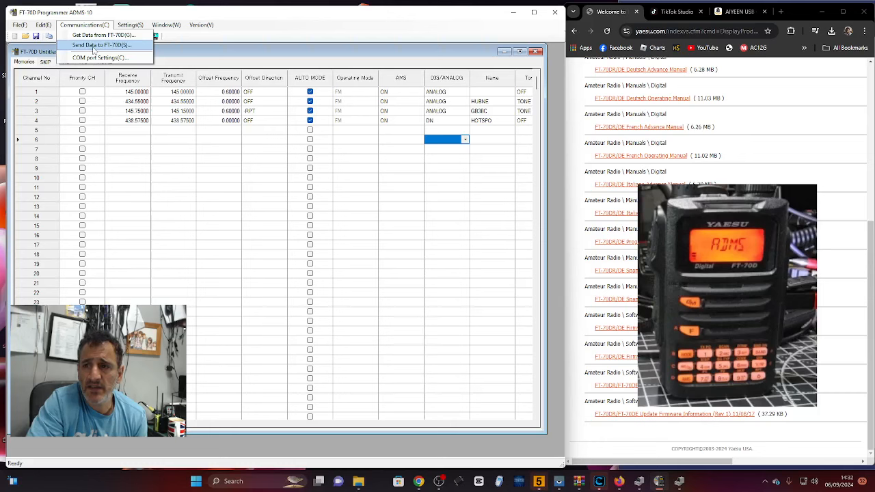
click(93, 45)
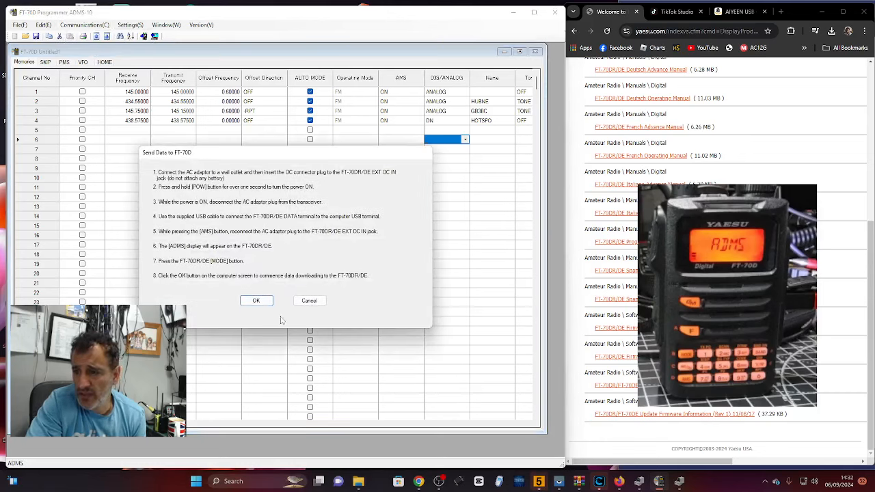
click(262, 308)
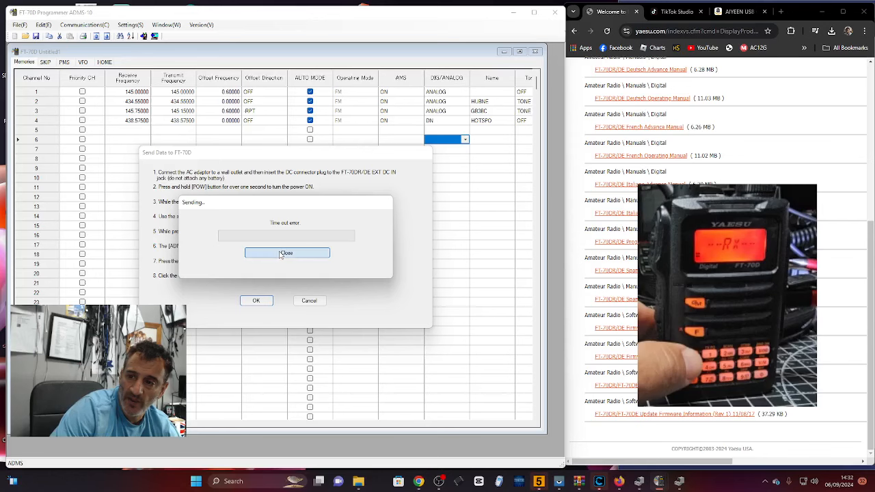
click(286, 254)
Try another transfer of the edited memory channels to the FT-70D.
click(84, 25)
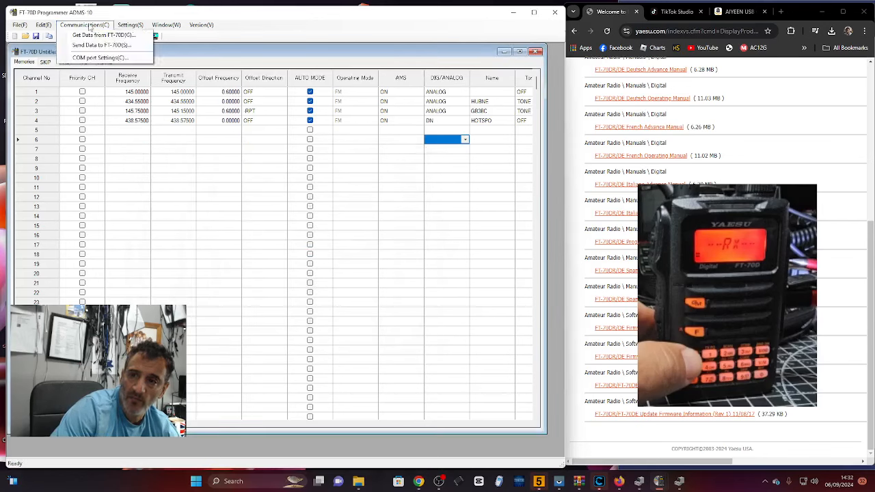
click(99, 45)
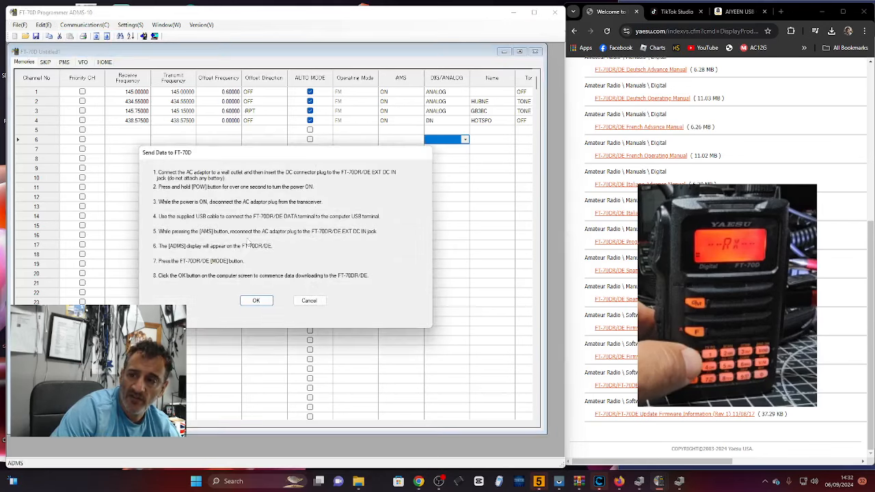
click(258, 302)
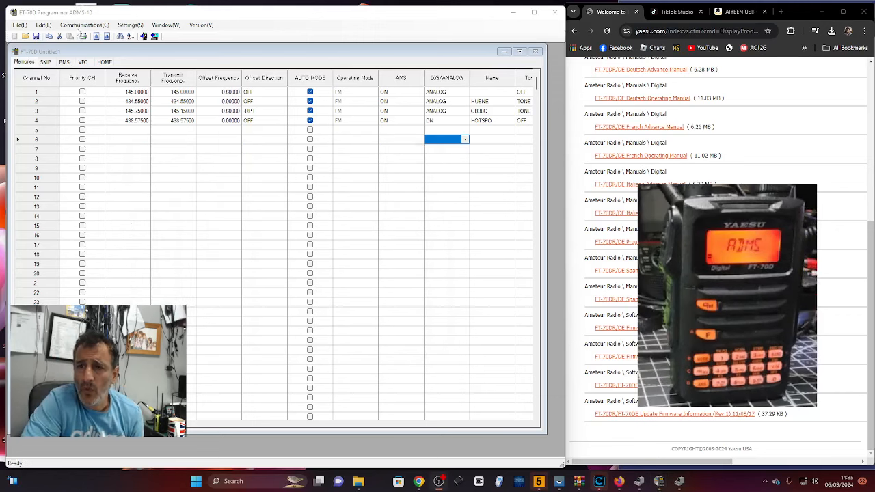
Open the COM port settings and confirm COM19 as the port for the radio.
click(78, 28)
click(85, 60)
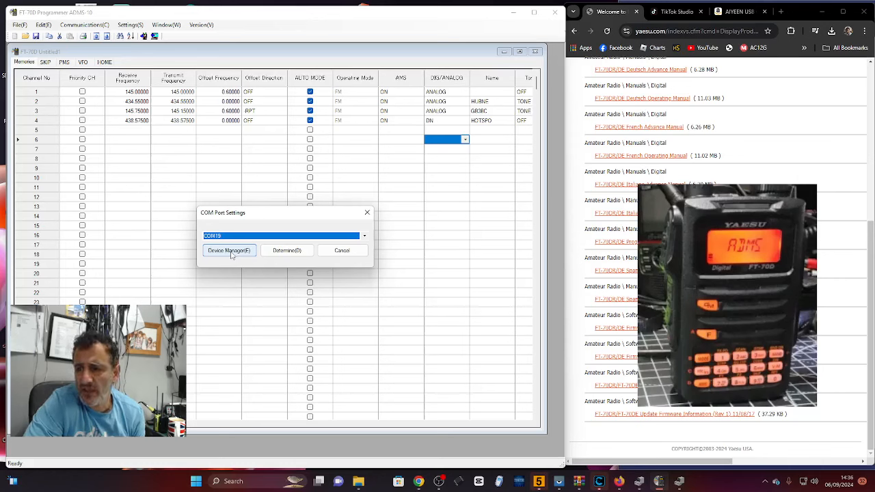
click(287, 251)
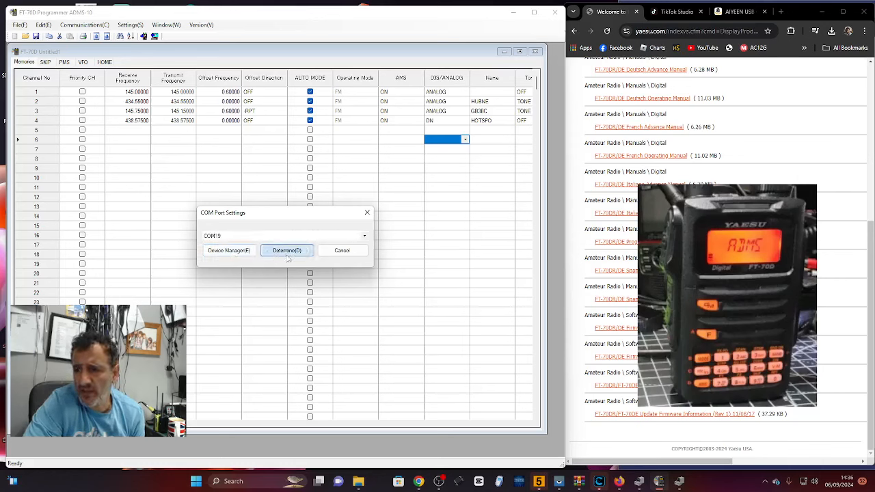
Send the memory channel data to the FT-70D over the confirmed COM port and close the transfer dialog once it finishes.
click(77, 27)
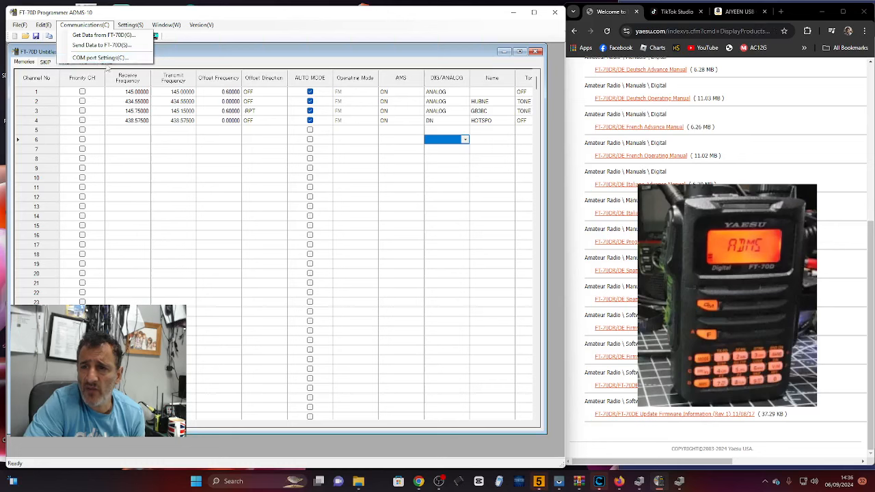
click(101, 44)
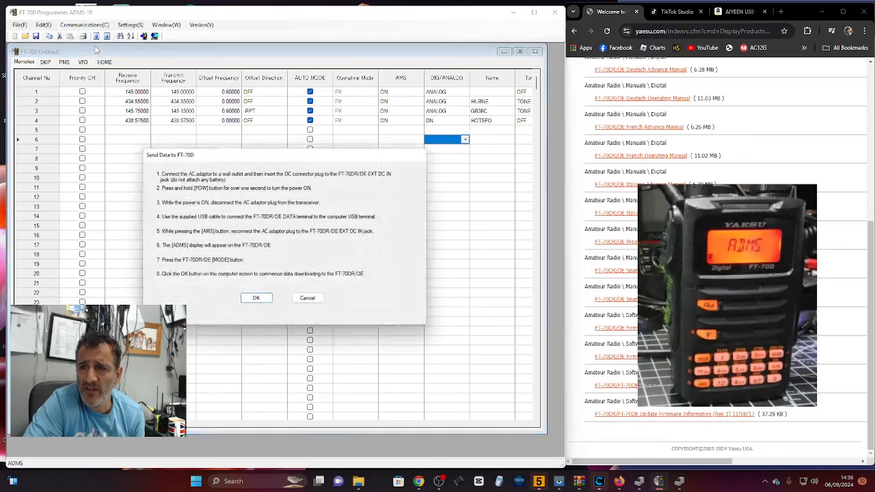
click(264, 304)
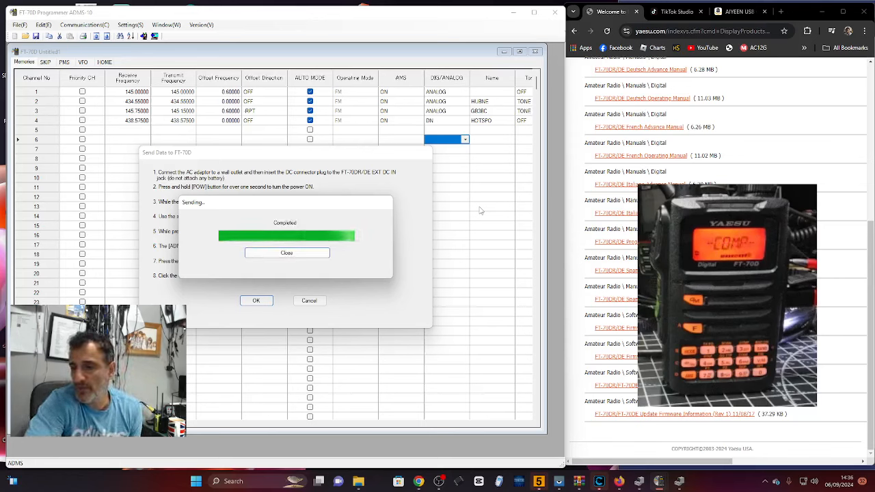
click(286, 253)
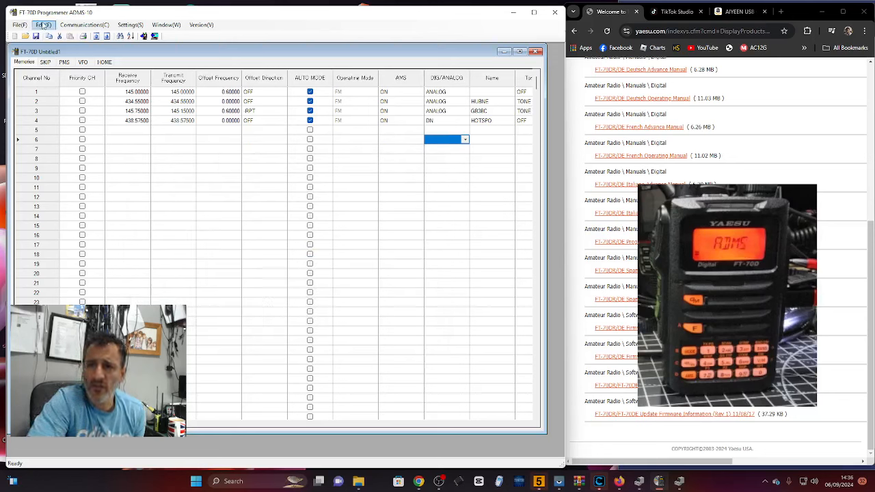
click(20, 26)
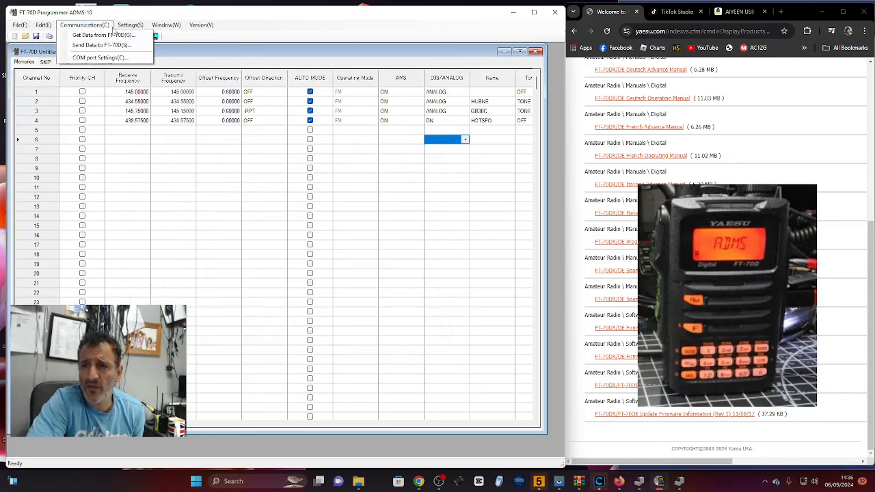
mouse_move(130, 27)
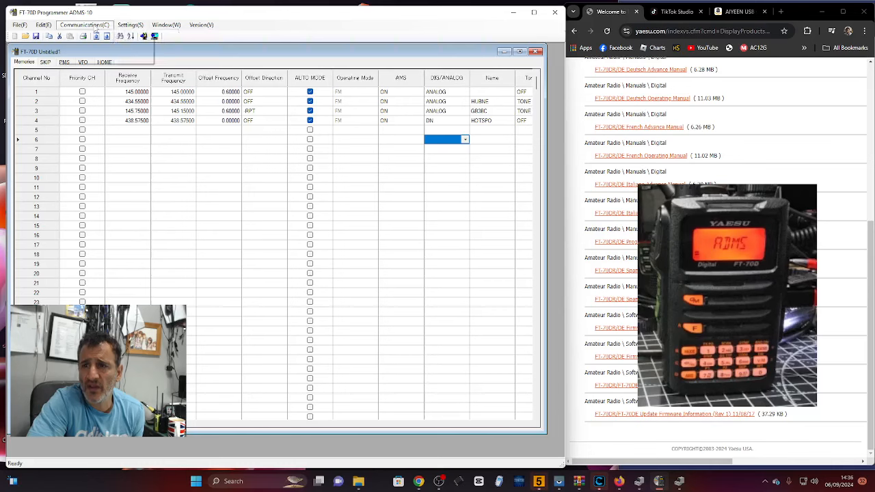
mouse_move(83, 33)
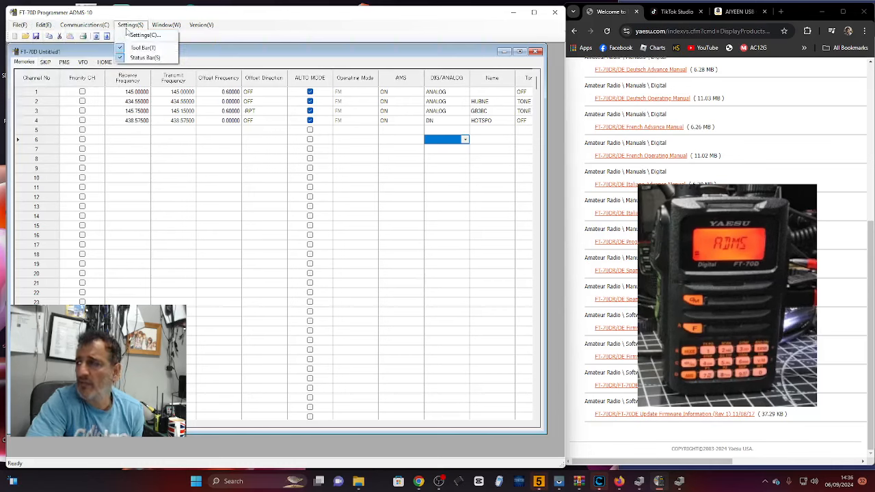
Open the radio's SetMode settings and move the dialog over the memory channel table.
click(126, 28)
click(127, 28)
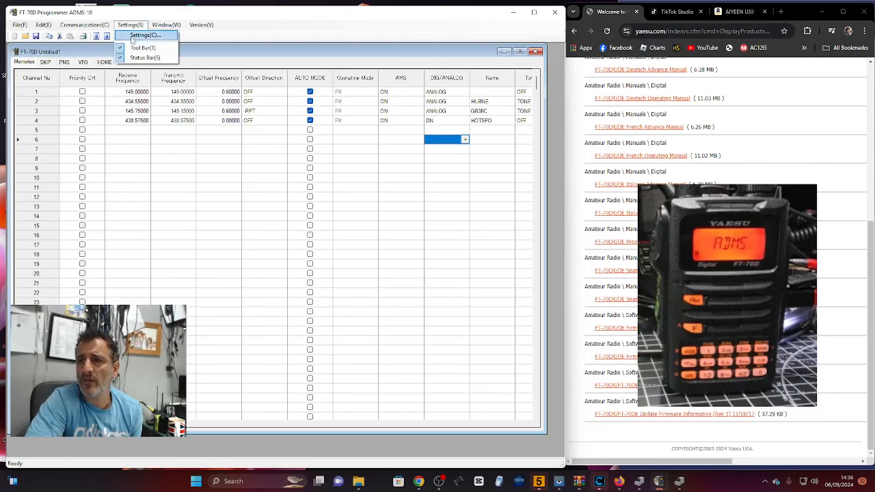
click(133, 38)
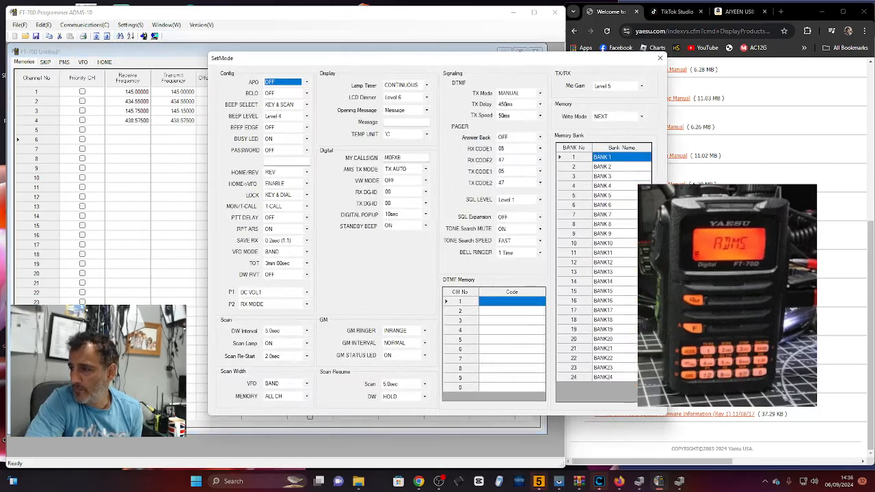
drag(537, 64, 394, 71)
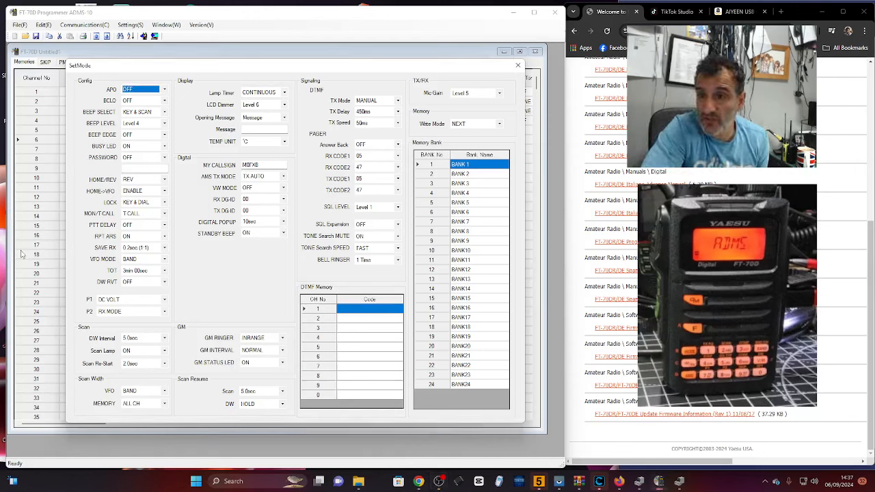
Examine the Lamp Timer and APO options in the SetMode settings without changing them.
click(285, 93)
click(285, 93)
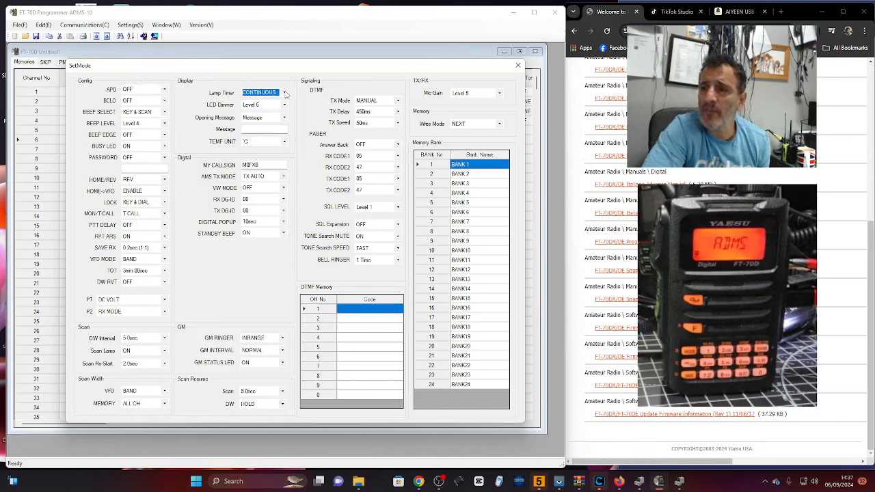
click(165, 90)
click(165, 90)
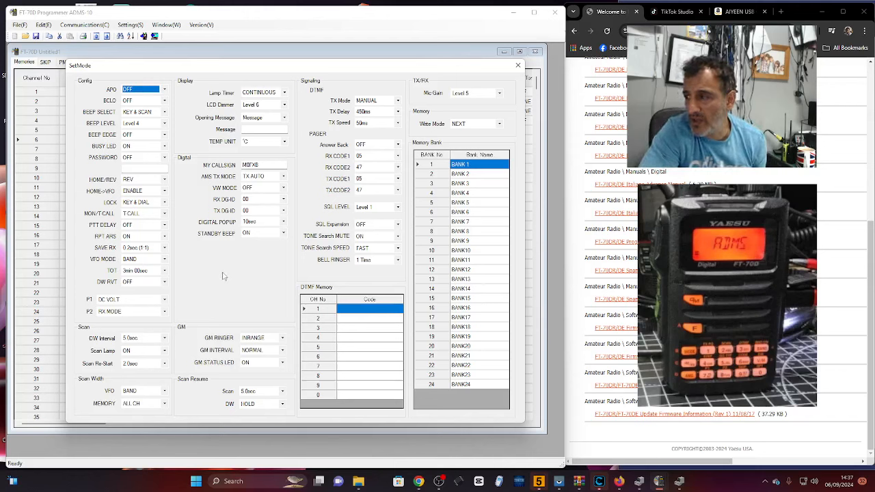
scroll(656, 288, up, 6)
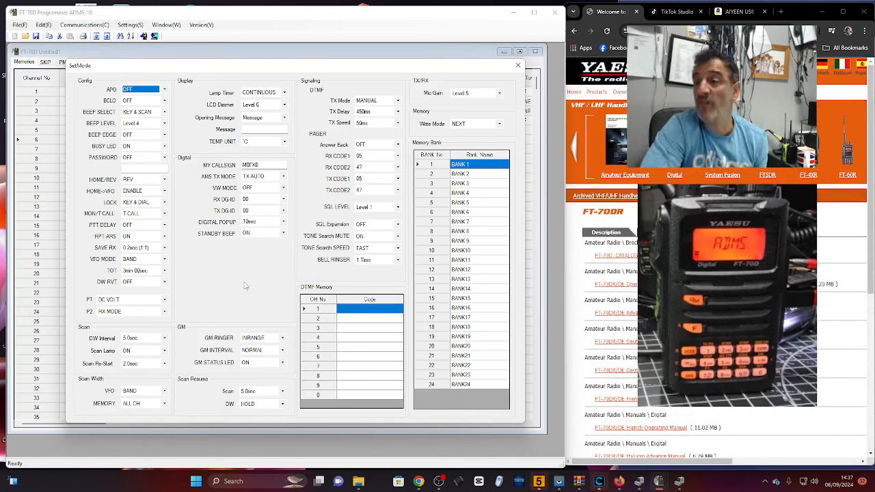
Keep Opening Message on the Message option, enter HAMTEC as the message text, and close the SetMode settings.
click(261, 130)
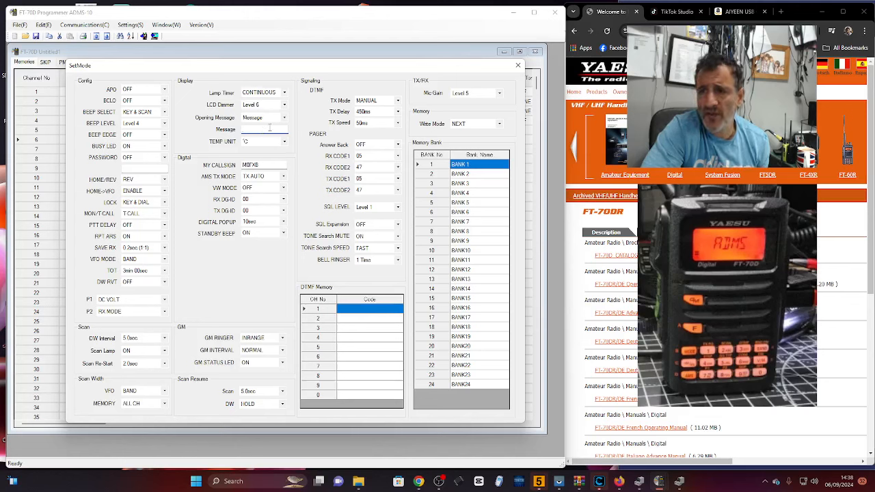
click(284, 119)
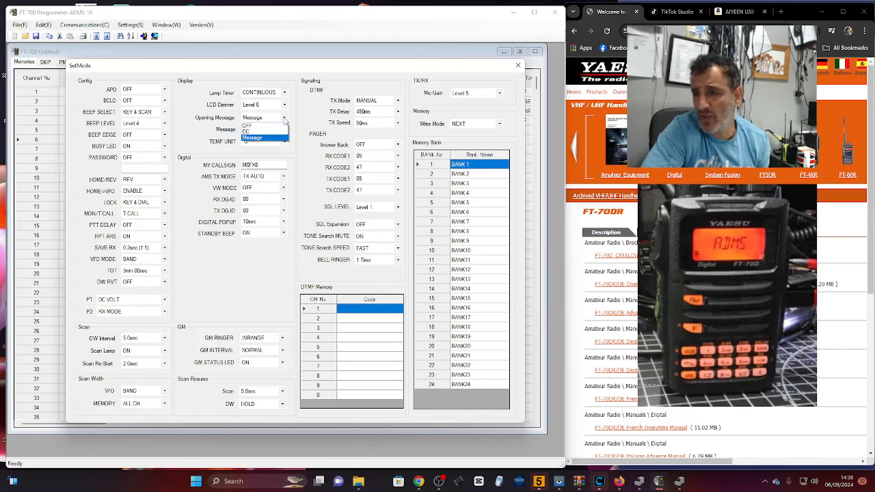
click(284, 118)
click(284, 119)
click(283, 118)
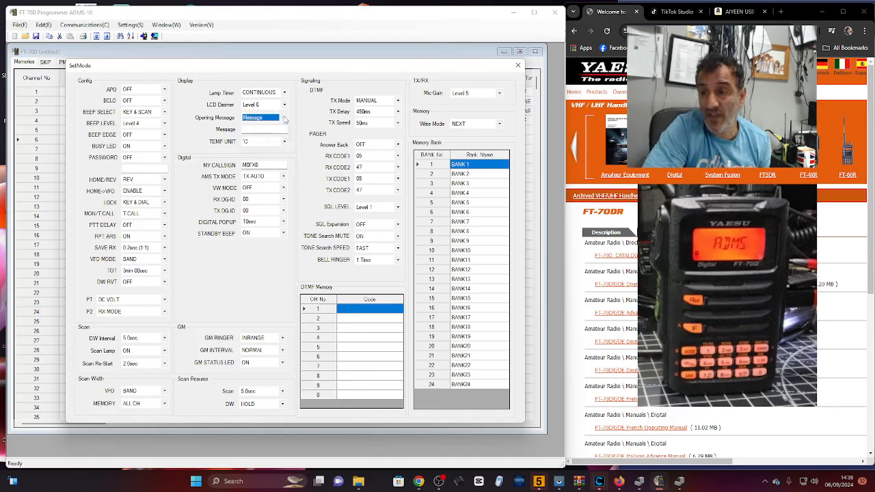
click(264, 130)
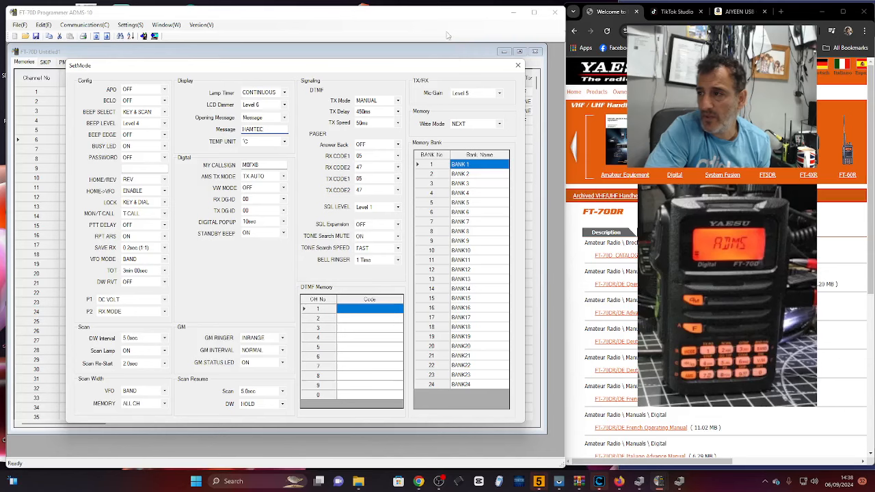
click(519, 66)
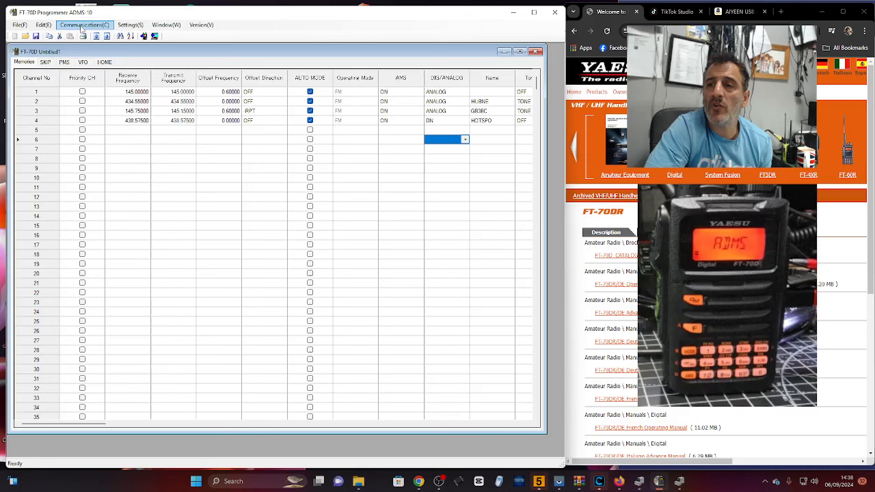
Try to send the channel data with the updated opening message to the FT-70D.
click(82, 26)
click(95, 45)
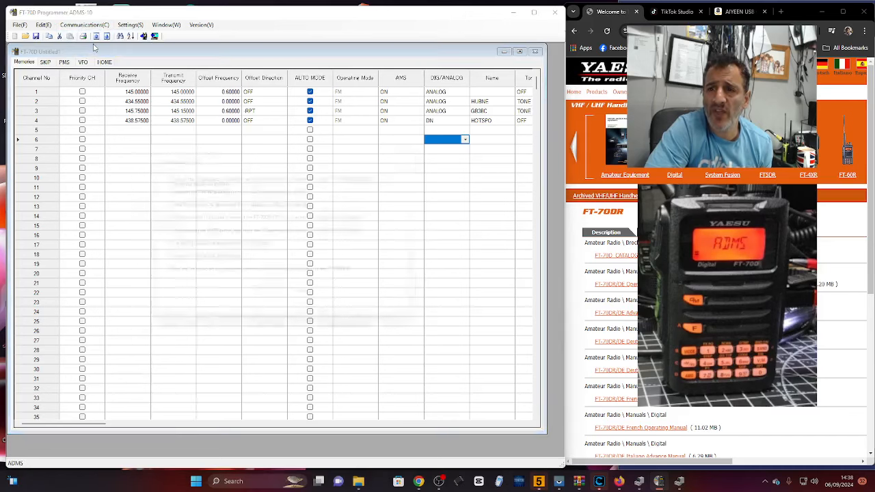
click(257, 300)
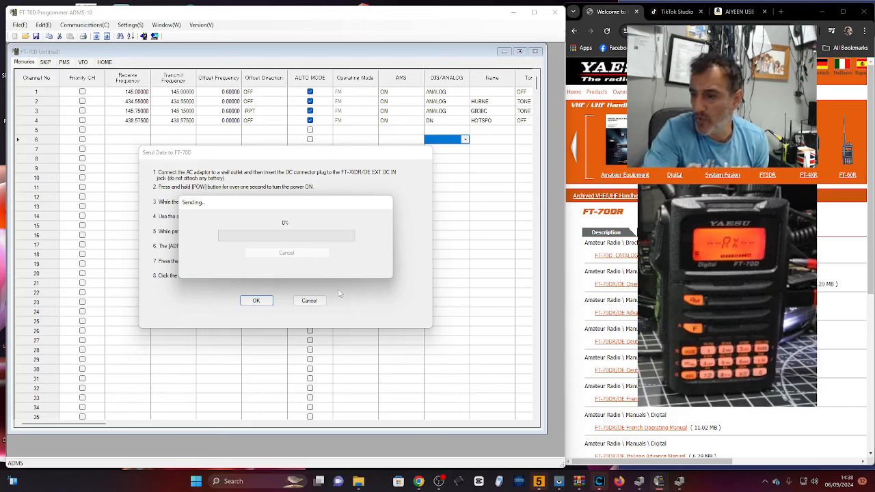
click(443, 484)
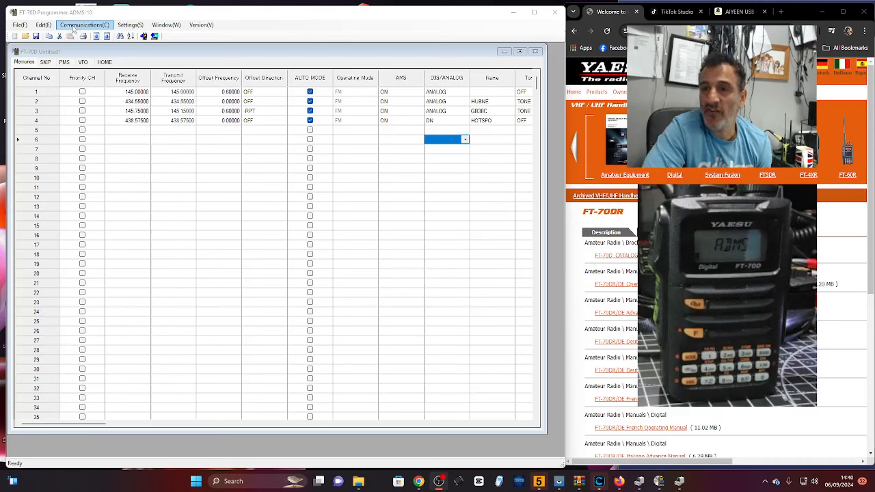
Send the channels and the HAMTEC opening message to the FT-70D again, closing the transfer dialog once it finishes.
click(79, 26)
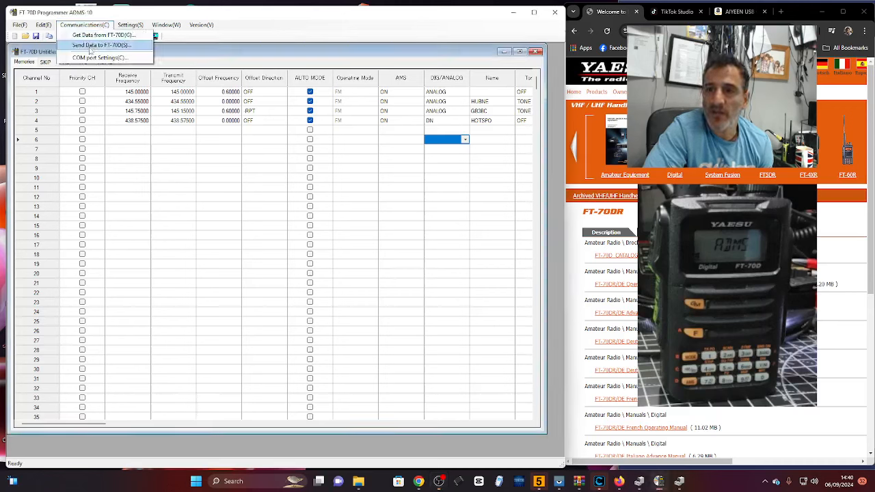
click(95, 45)
click(256, 301)
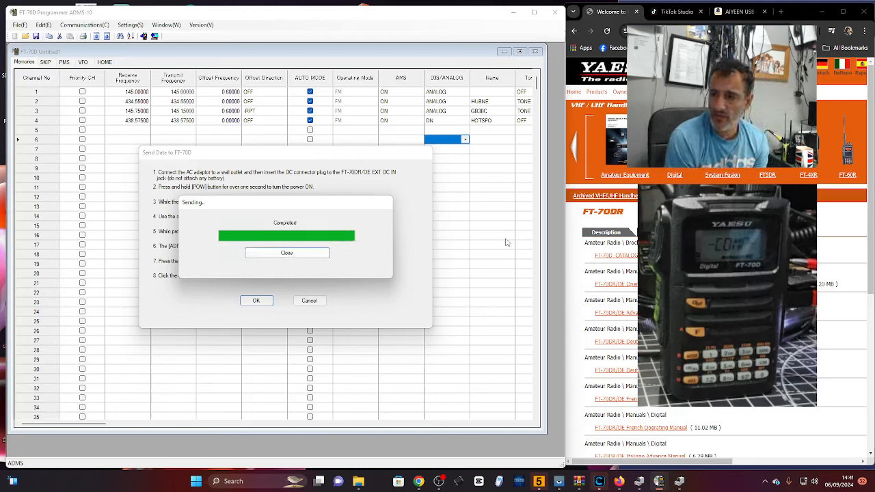
click(284, 257)
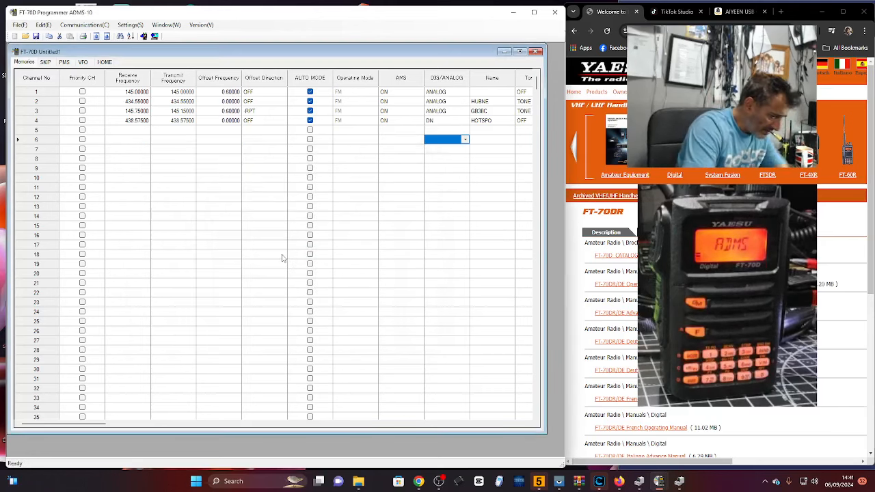